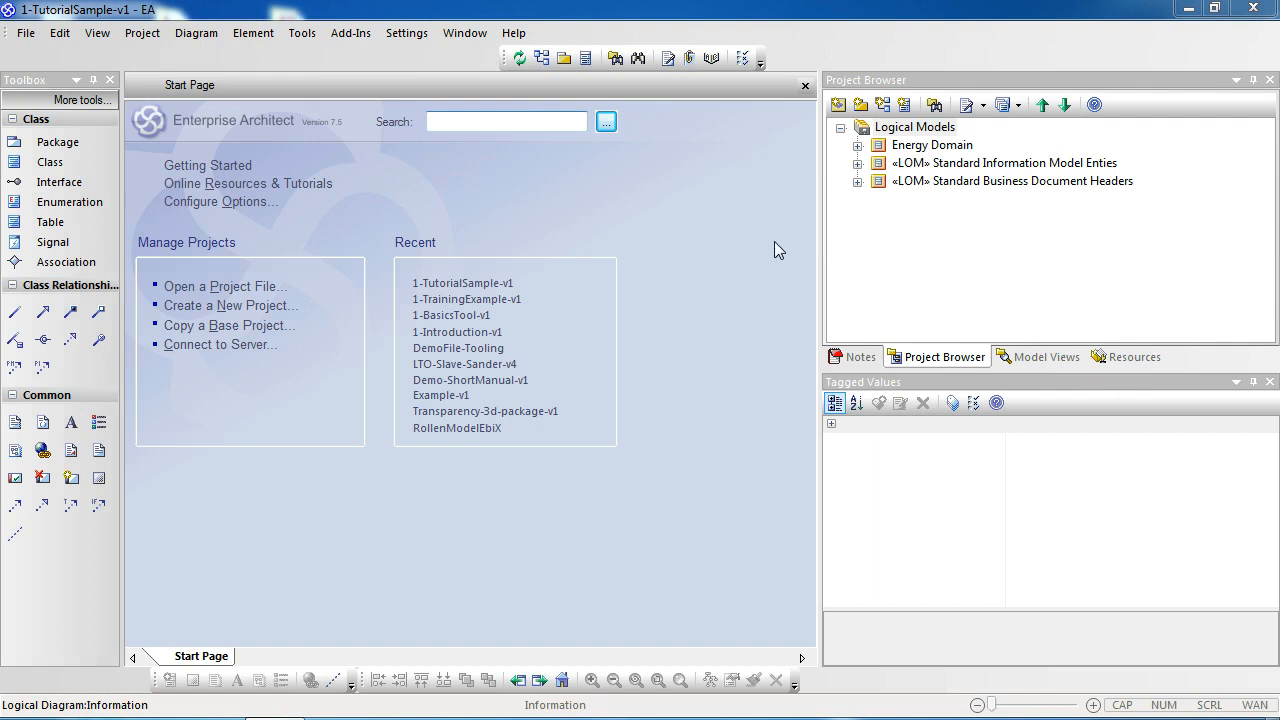
# Expand the Energy Domain model and open the Information diagram from its LOM Information package
pyautogui.click(905, 147)
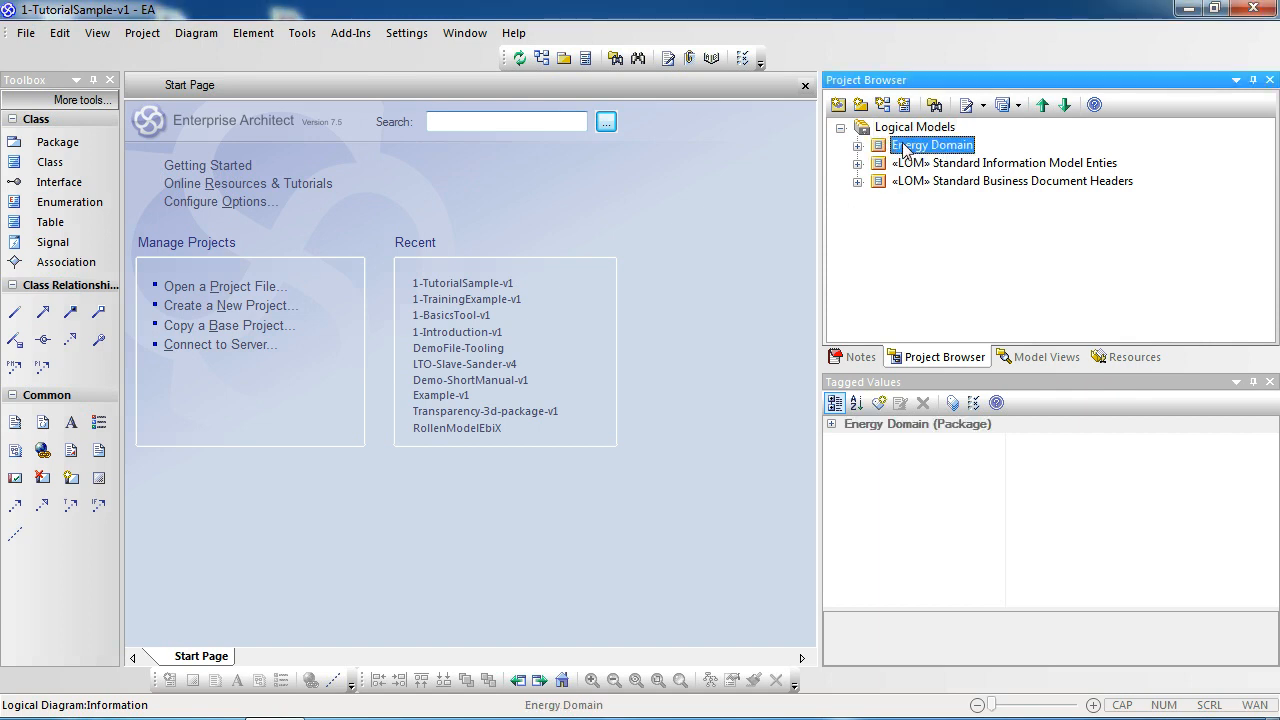
pyautogui.click(857, 146)
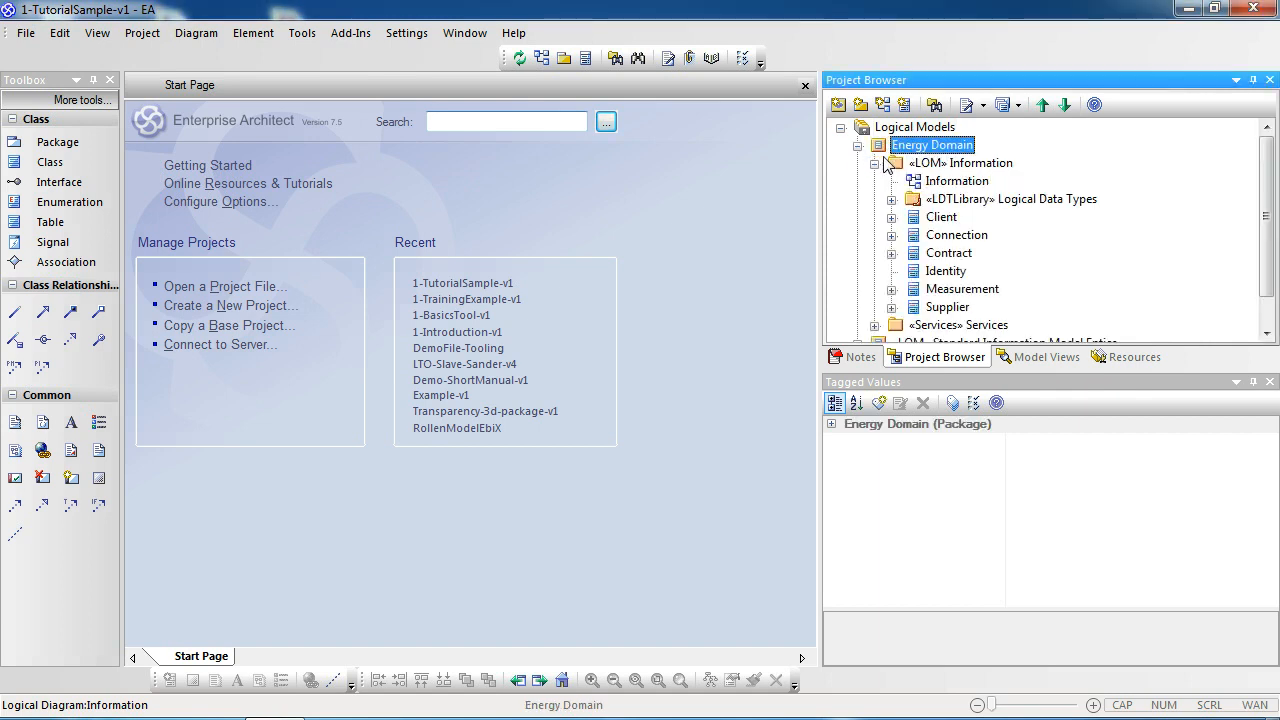
pyautogui.click(943, 167)
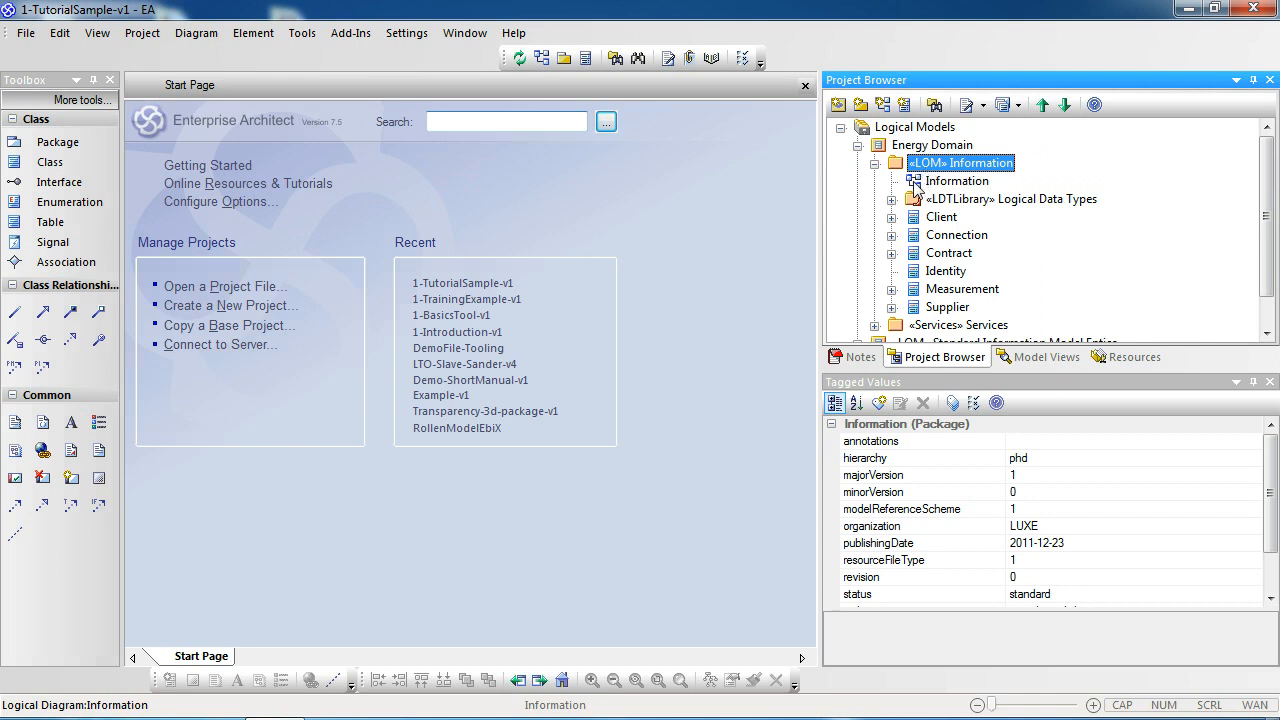
pyautogui.doubleClick(914, 183)
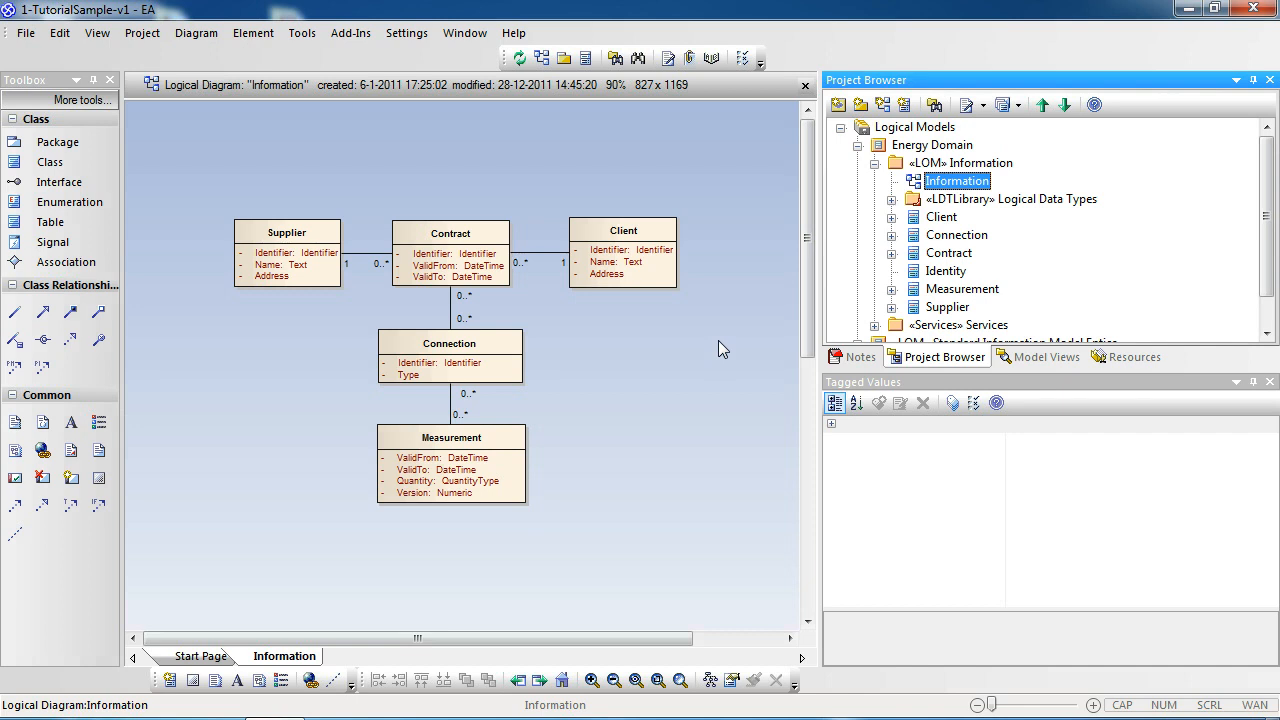
pyautogui.click(468, 348)
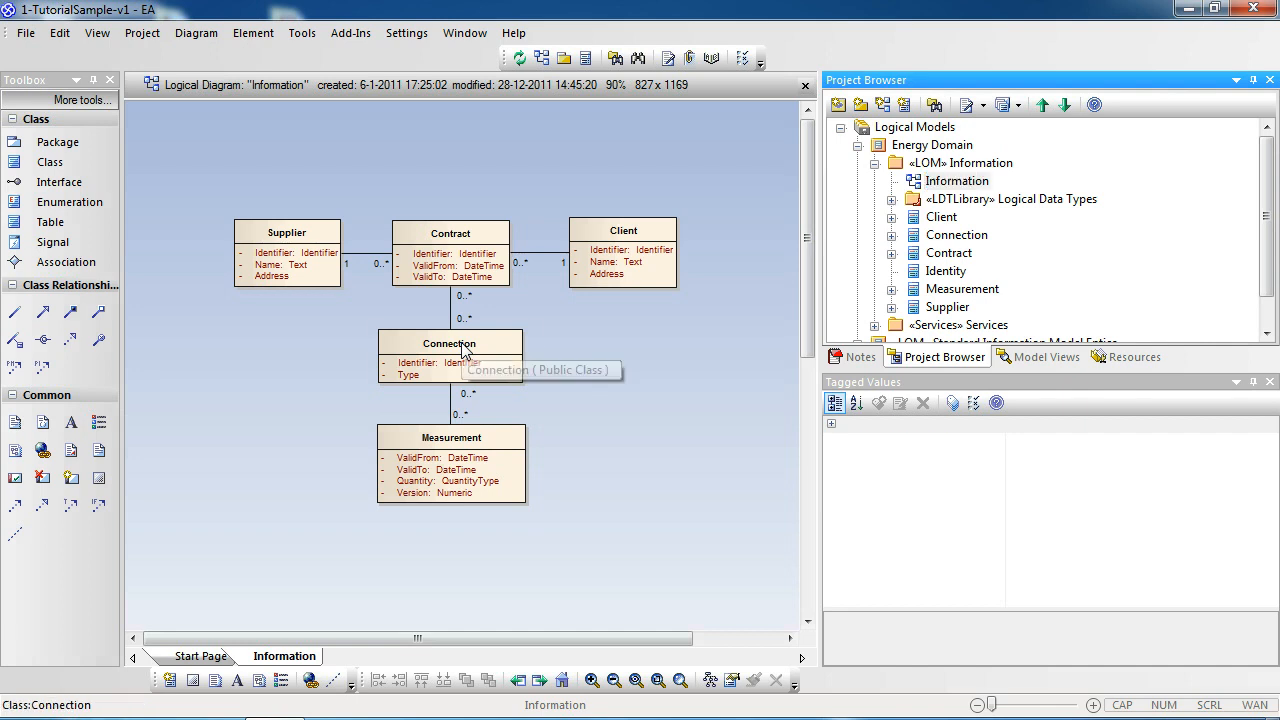
pyautogui.click(609, 350)
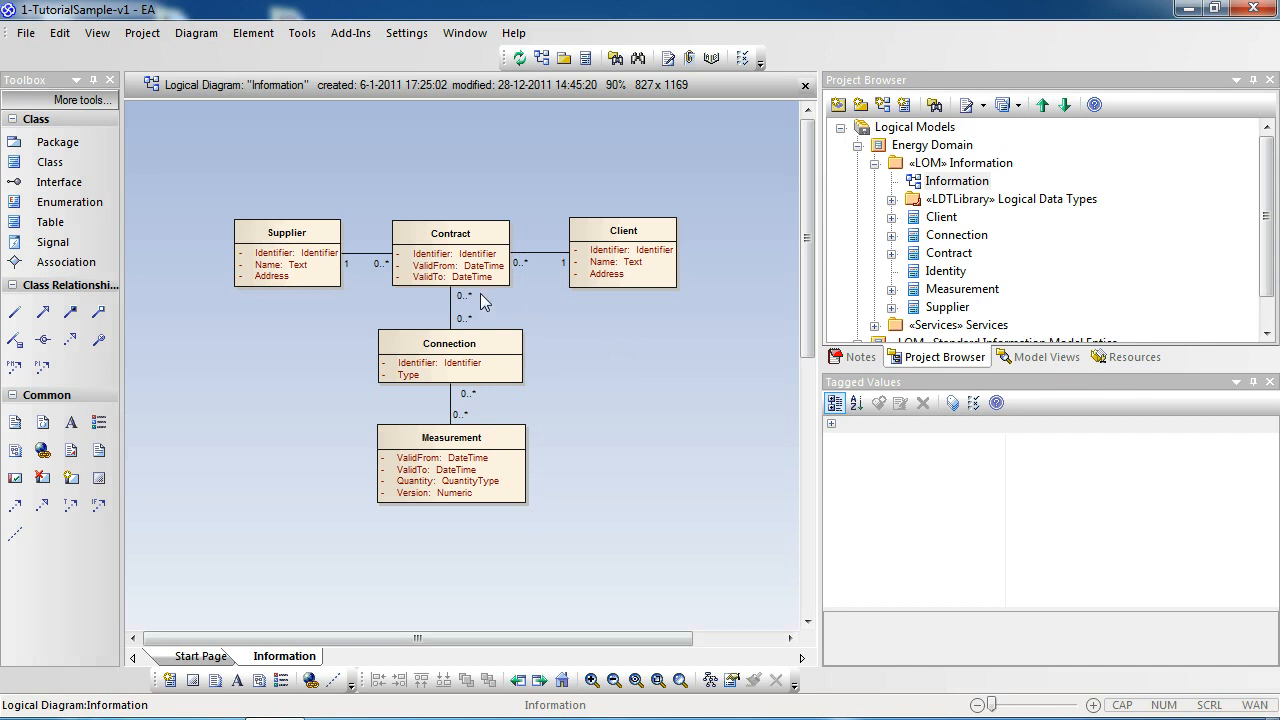
# Add a new class named Invoice to the empty area of the diagram, to the right of Connection
pyautogui.click(46, 172)
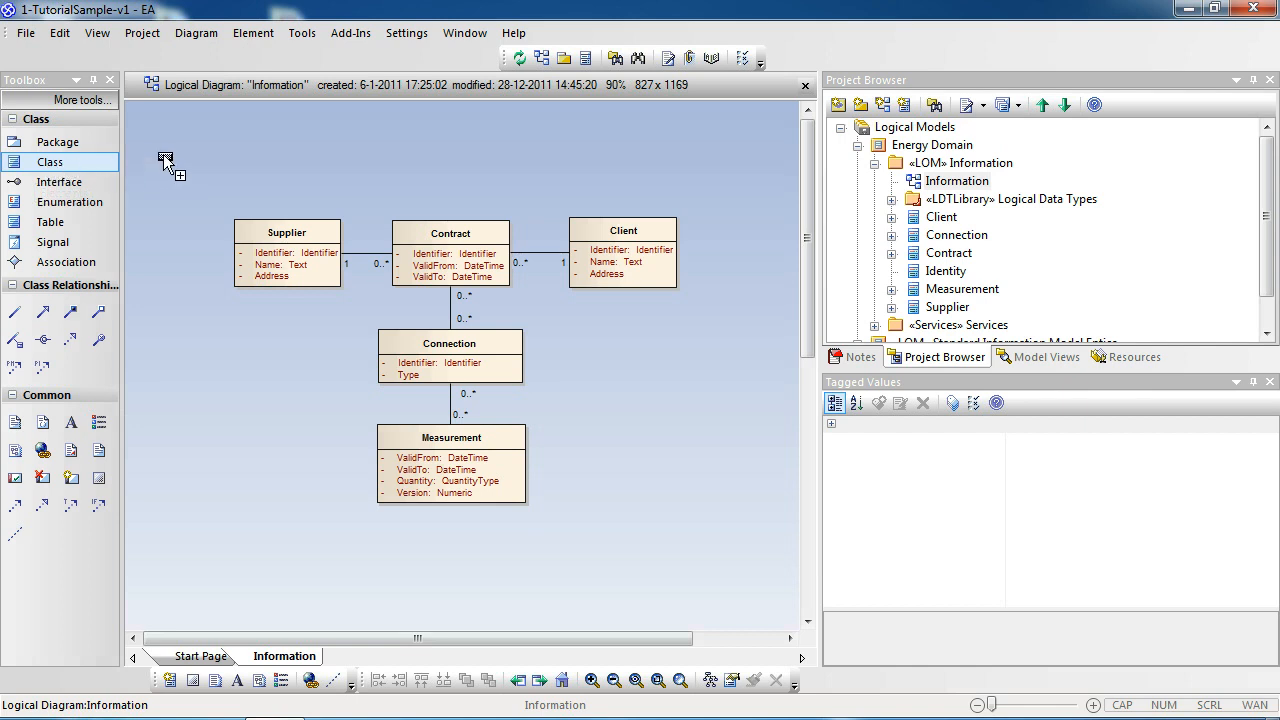
pyautogui.click(608, 349)
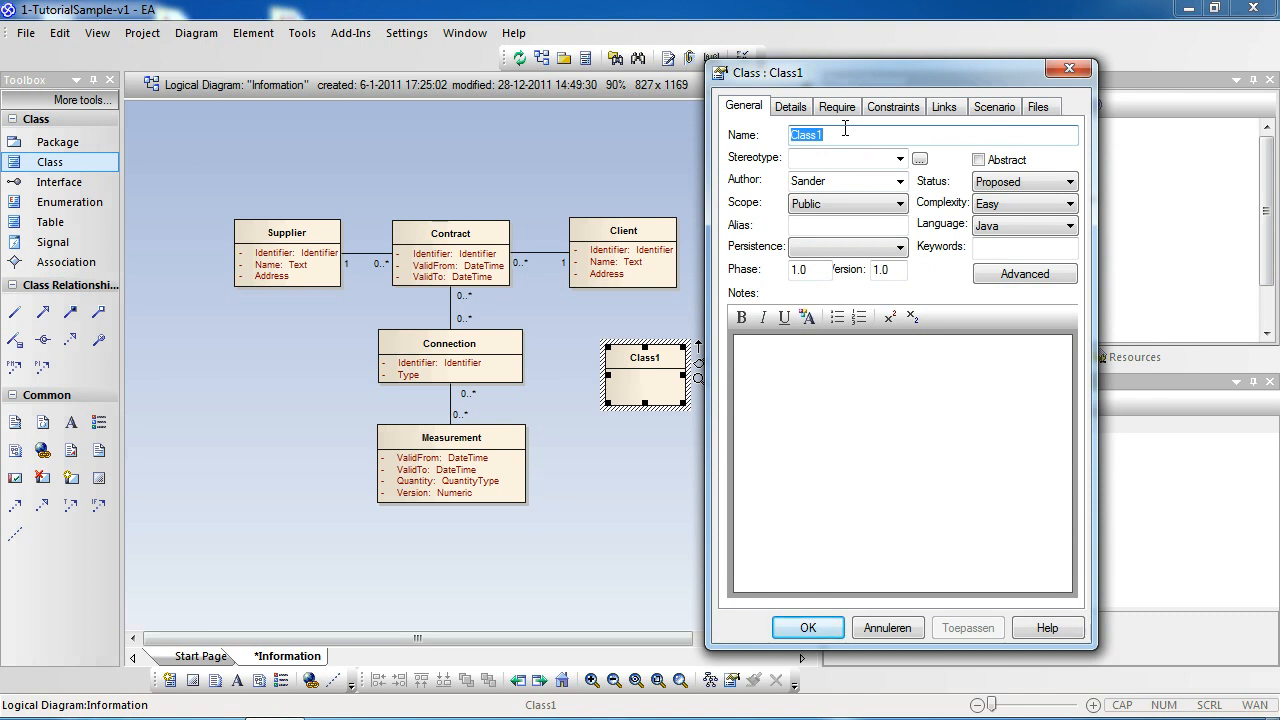
pyautogui.write('Invoice')
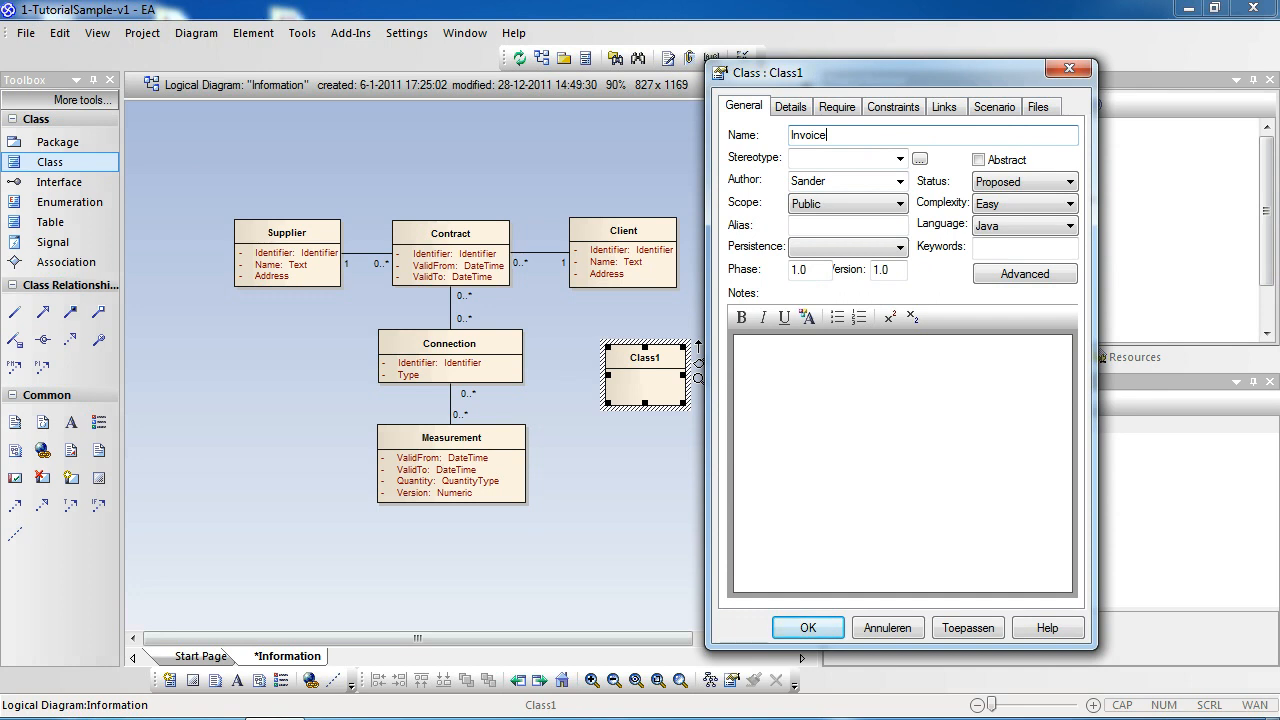
pyautogui.click(970, 630)
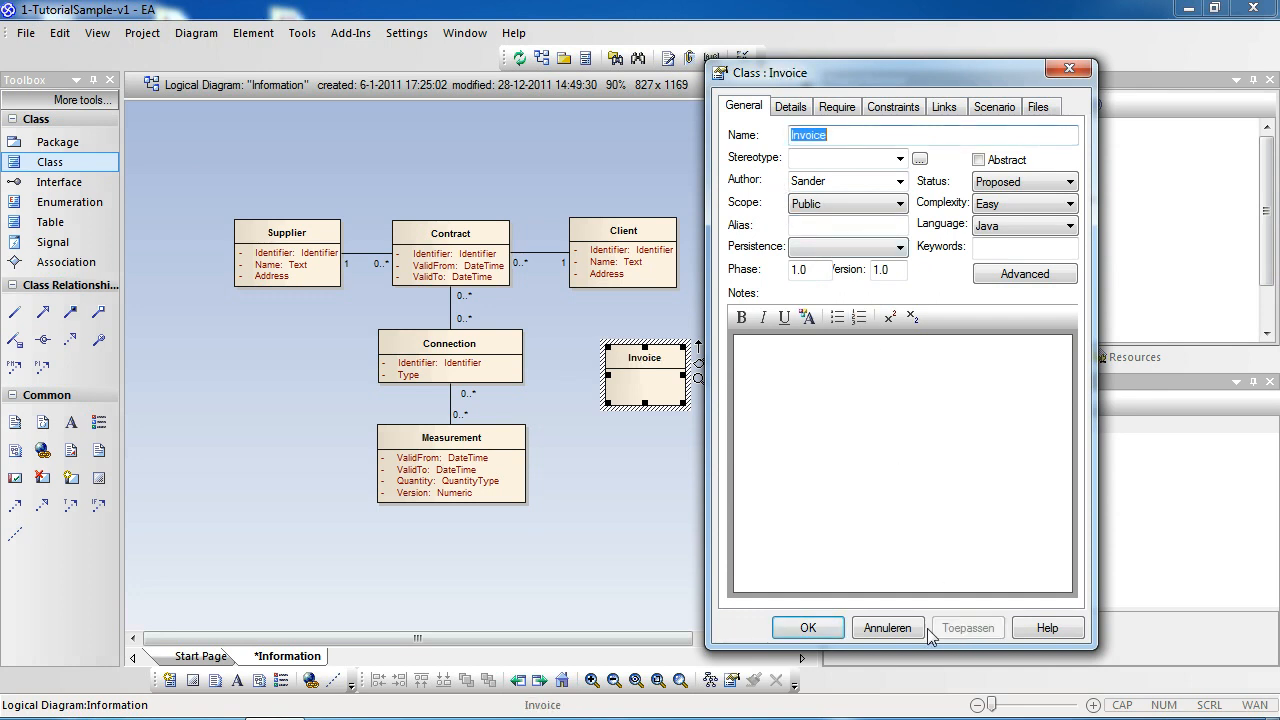
pyautogui.click(808, 628)
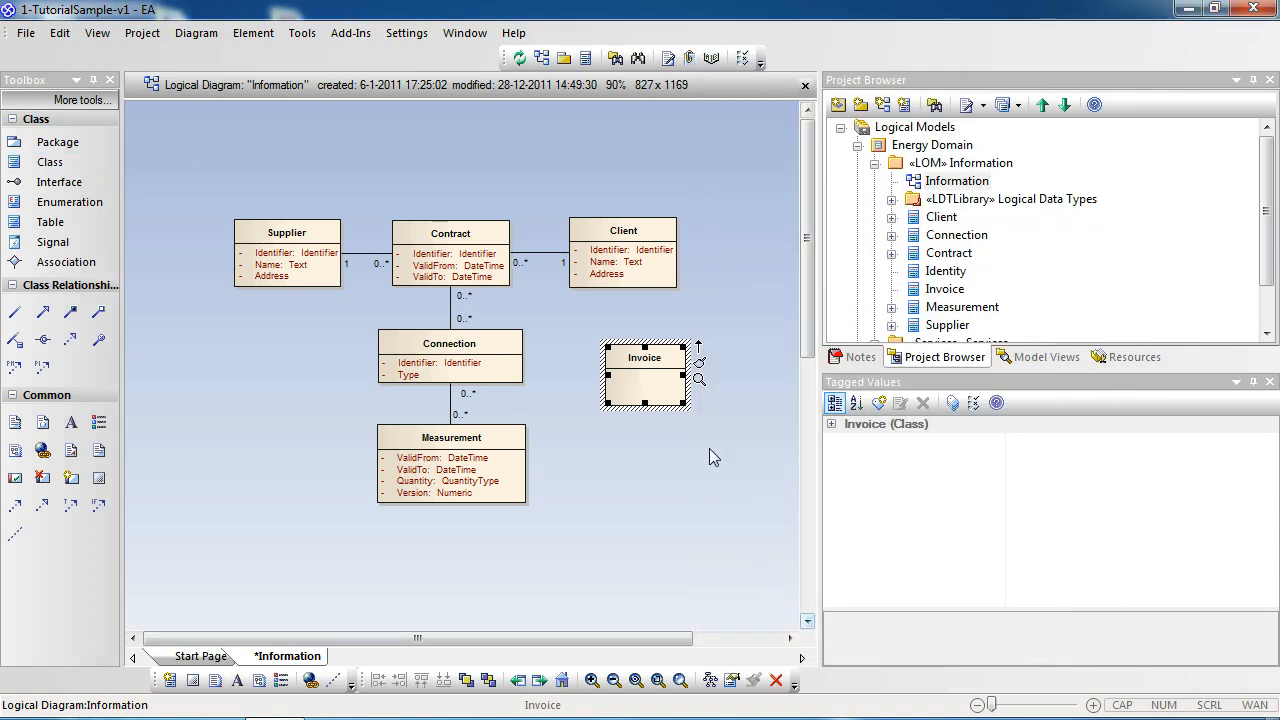
# Reposition the Invoice class directly beneath the Client class
pyautogui.moveTo(662, 360); pyautogui.dragTo(640, 349)
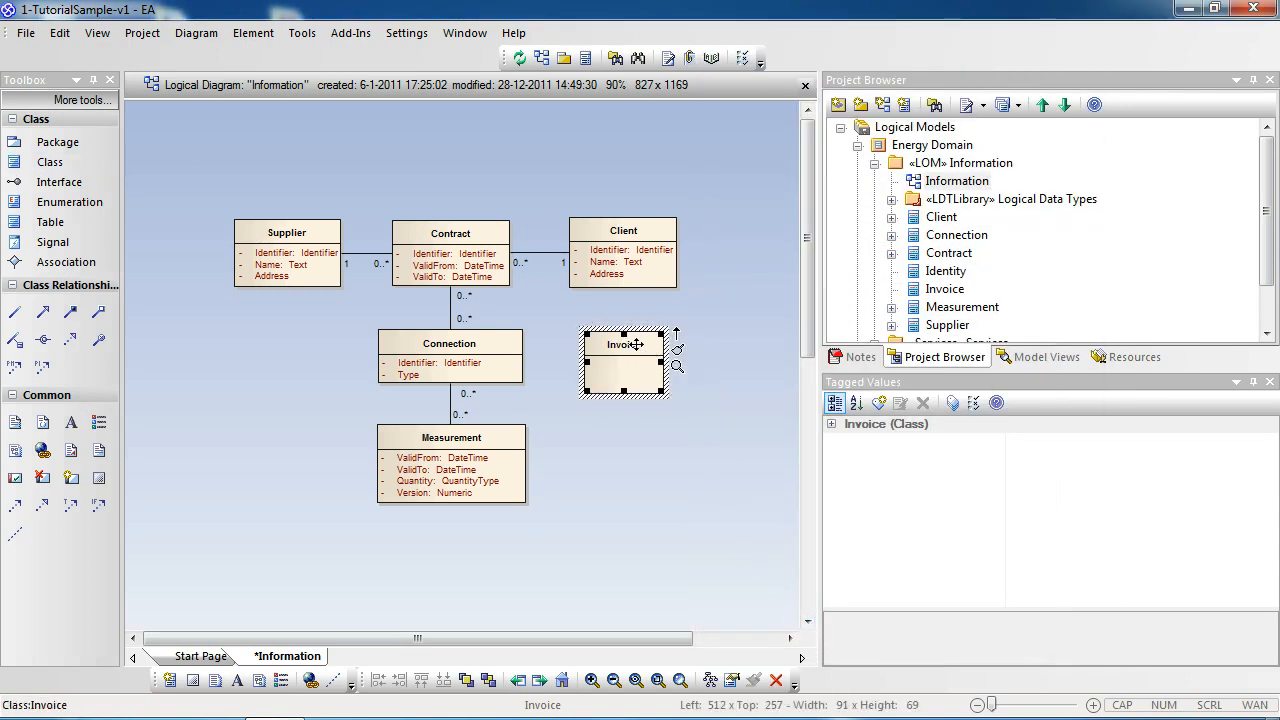
pyautogui.moveTo(640, 346); pyautogui.dragTo(636, 333)
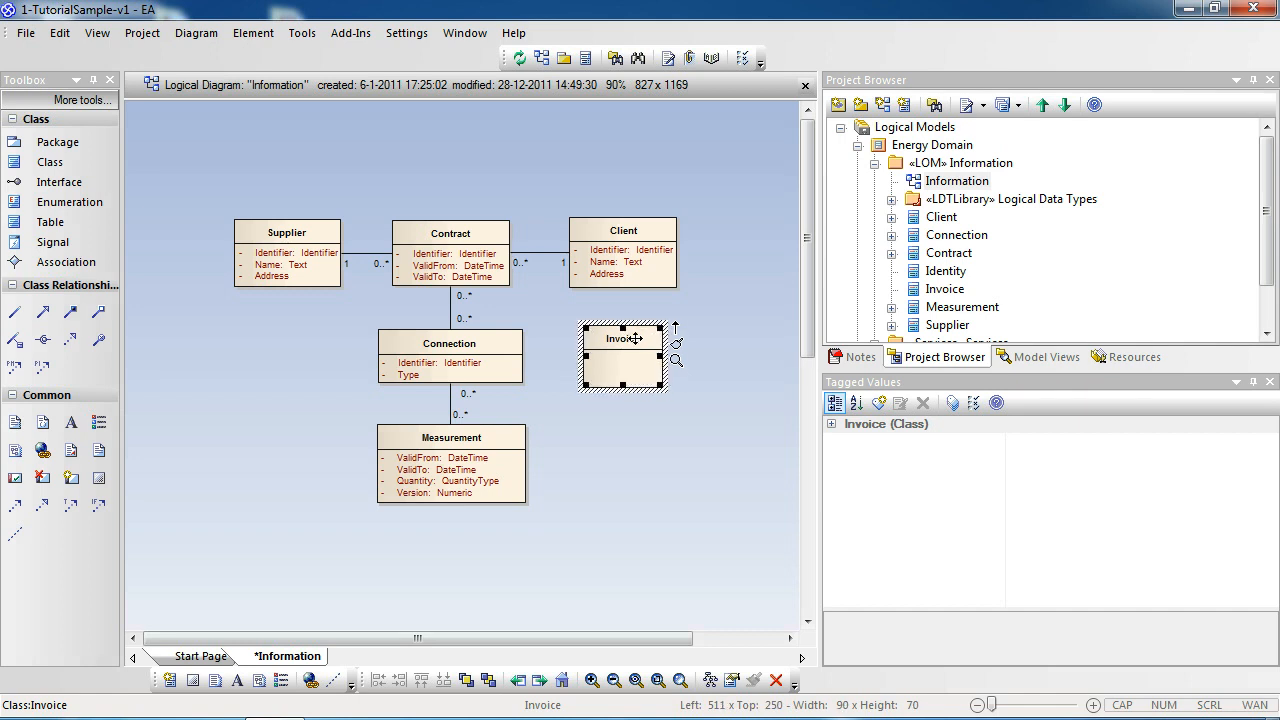
pyautogui.click(704, 360)
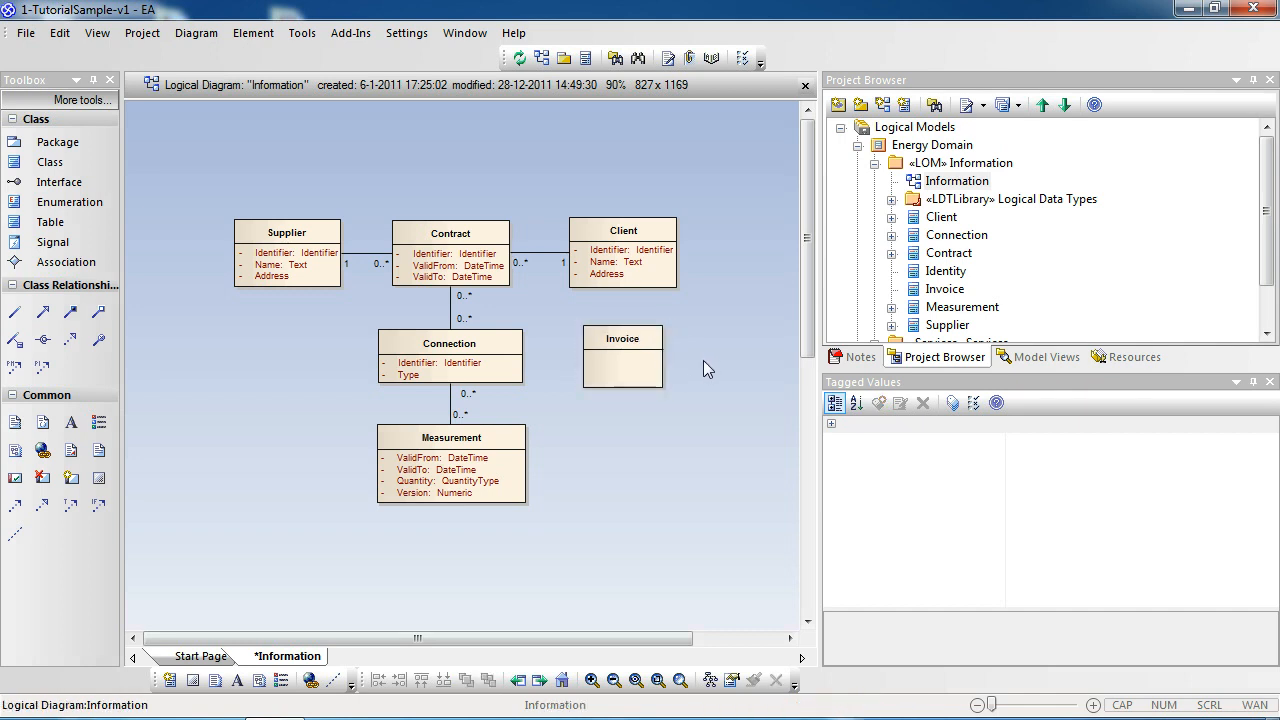
# Create an Association from the Invoice class to the Contract class
pyautogui.click(622, 341)
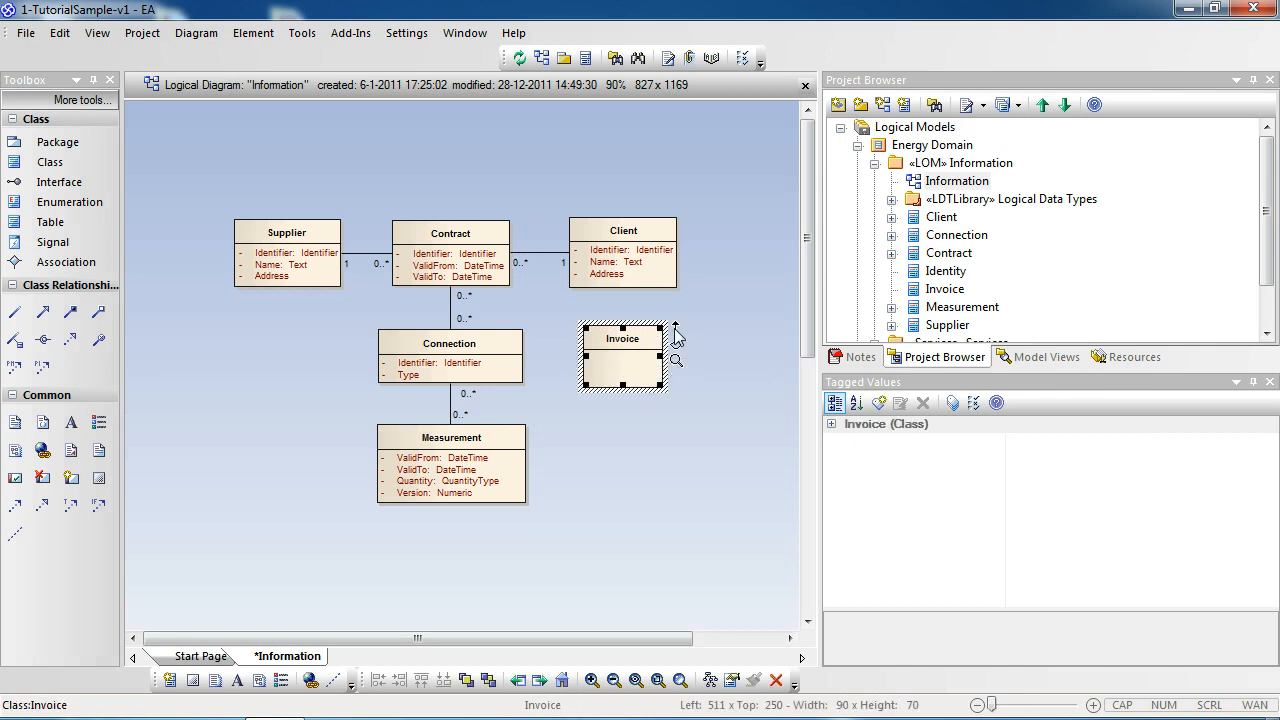
pyautogui.moveTo(676, 334)
pyautogui.mouseDown()
pyautogui.moveTo(690, 310)
pyautogui.moveTo(660, 327)
pyautogui.moveTo(682, 323)
pyautogui.mouseUp()
pyautogui.click(651, 314)
pyautogui.click(647, 350)
pyautogui.moveTo(676, 334); pyautogui.dragTo(478, 256)
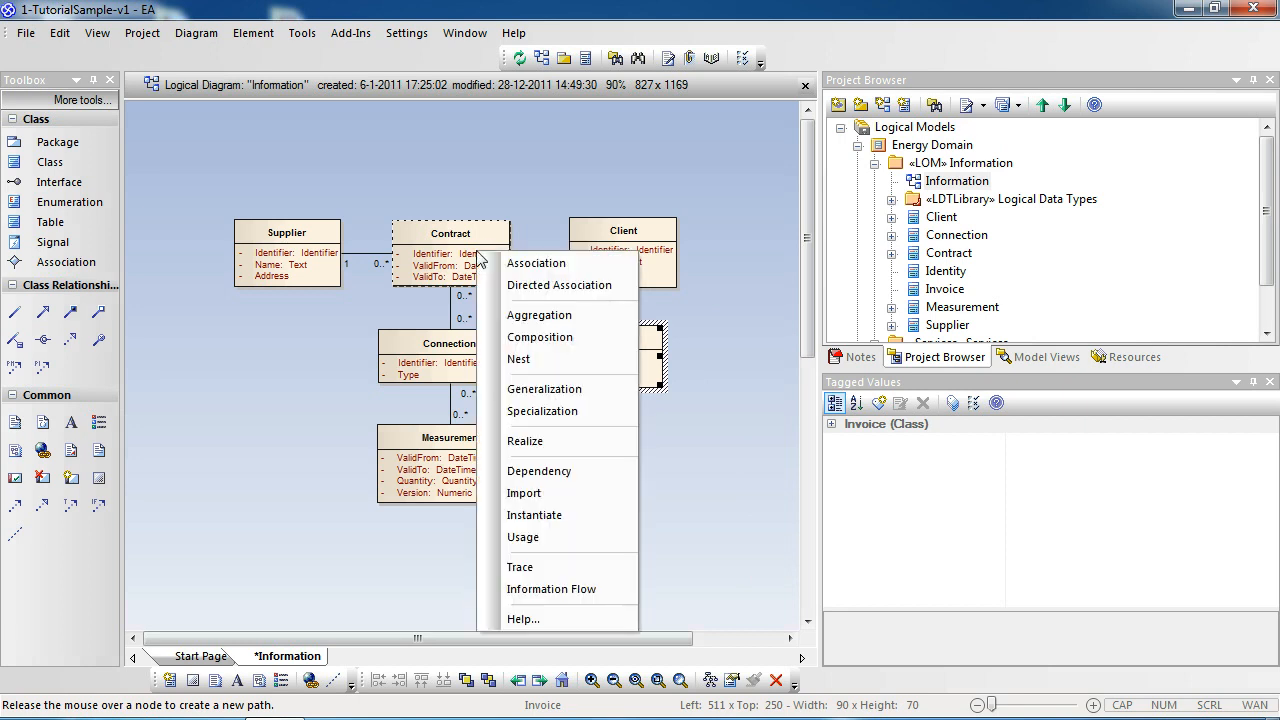
pyautogui.click(537, 266)
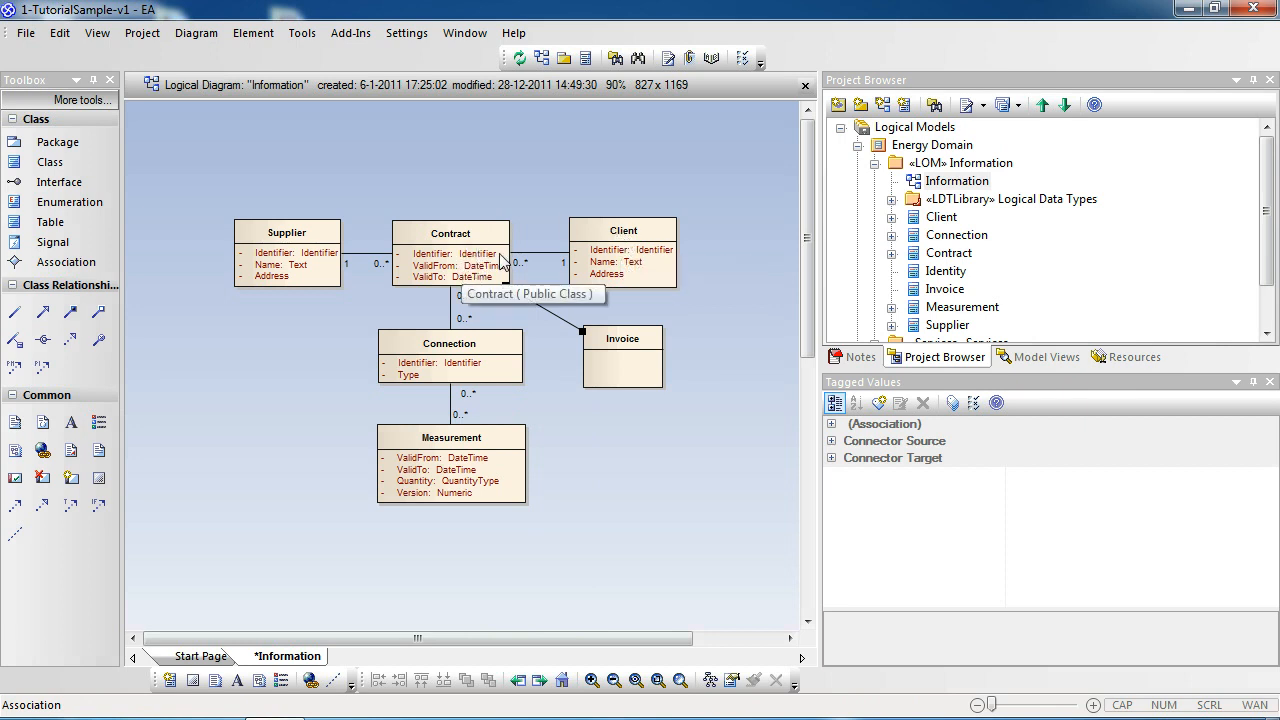
pyautogui.moveTo(476, 266); pyautogui.dragTo(302, 258)
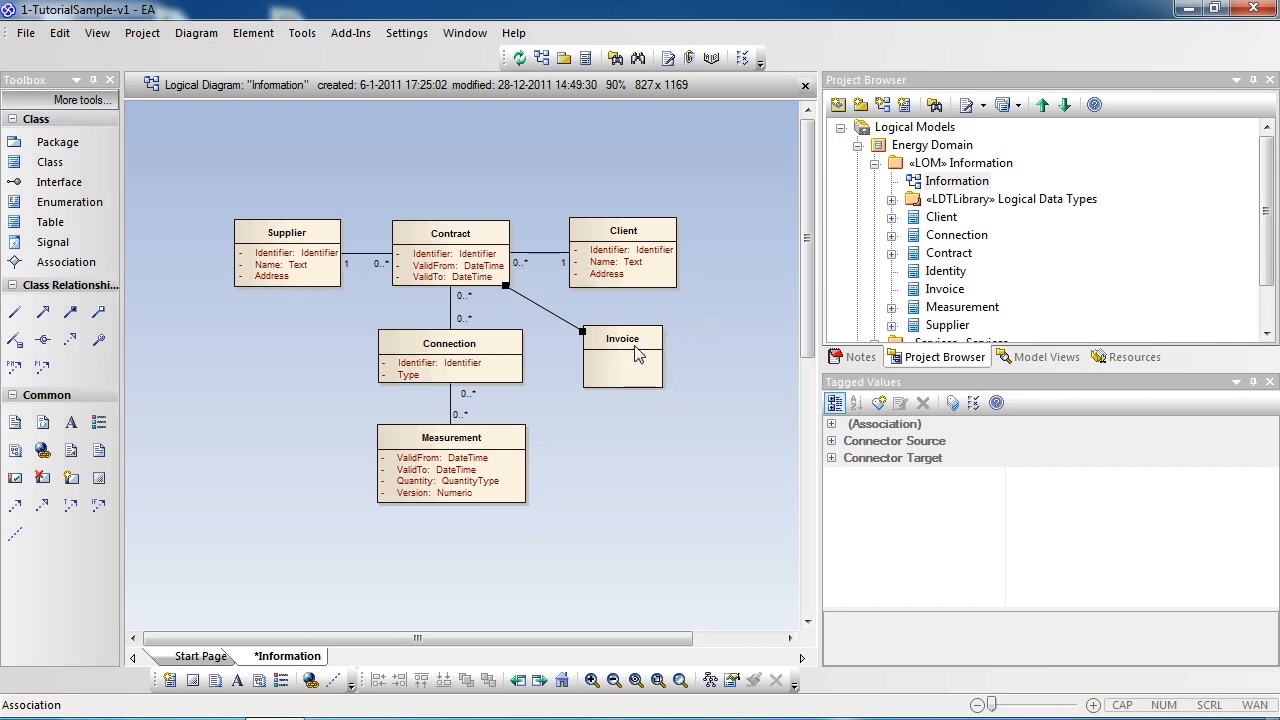
# Set the multiplicity of the Invoice–Contract association's source role (Invoice end) to 0..*
pyautogui.doubleClick(546, 308)
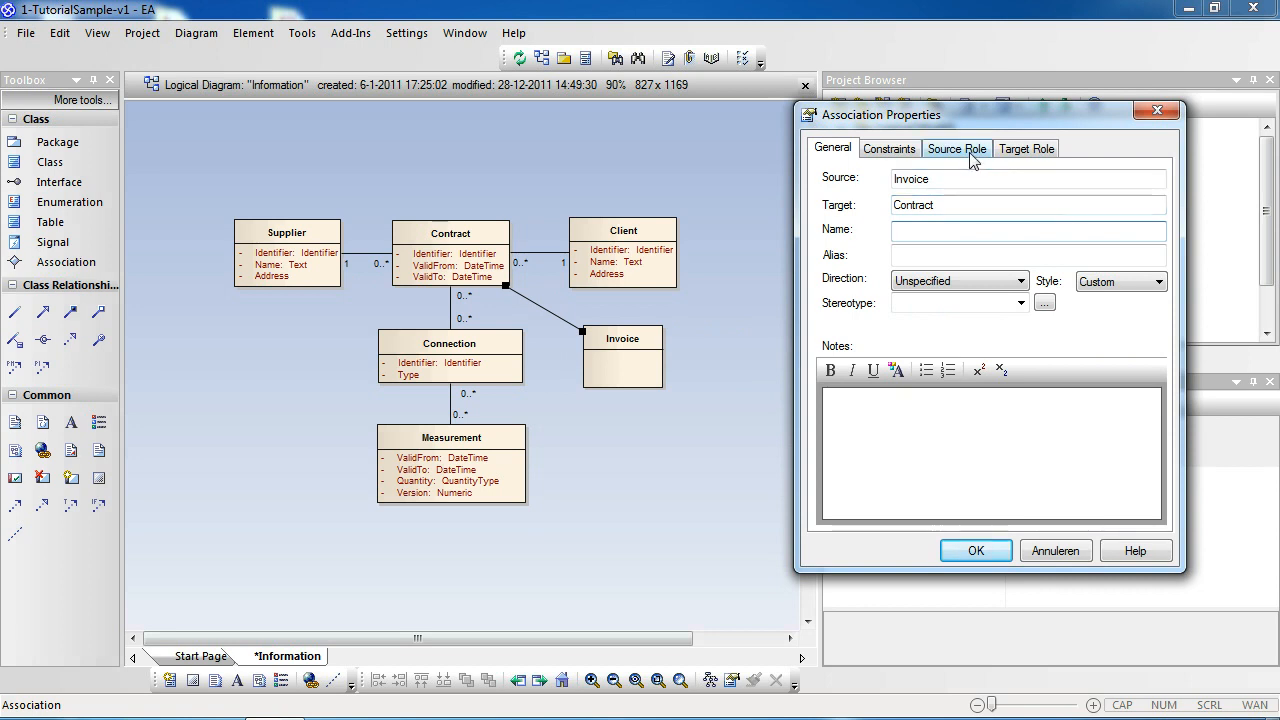
pyautogui.click(957, 149)
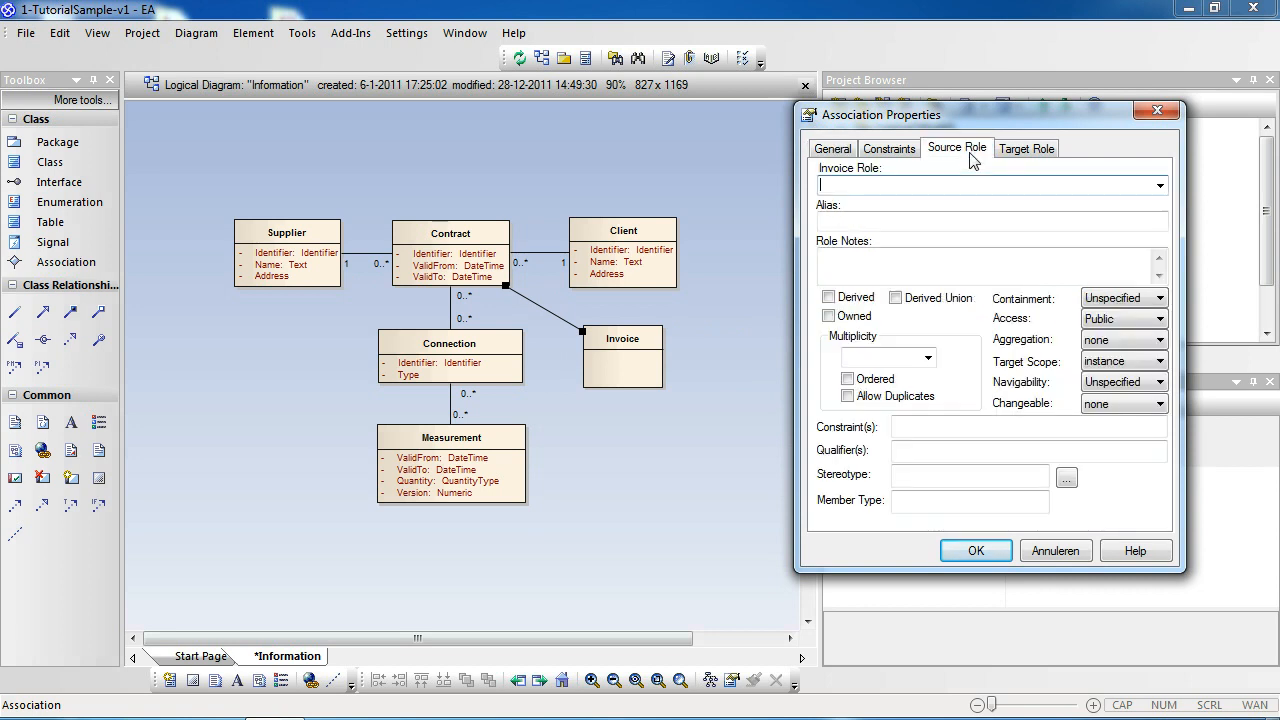
pyautogui.click(826, 180)
pyautogui.click(928, 362)
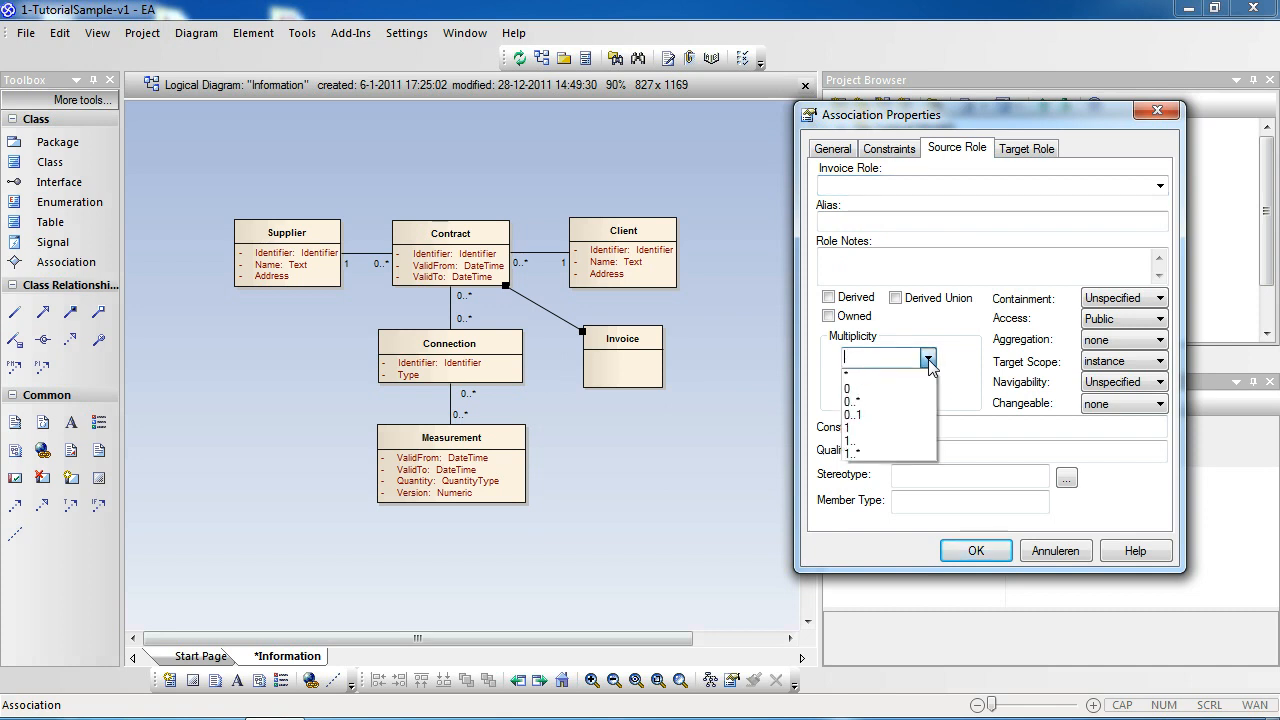
pyautogui.click(882, 402)
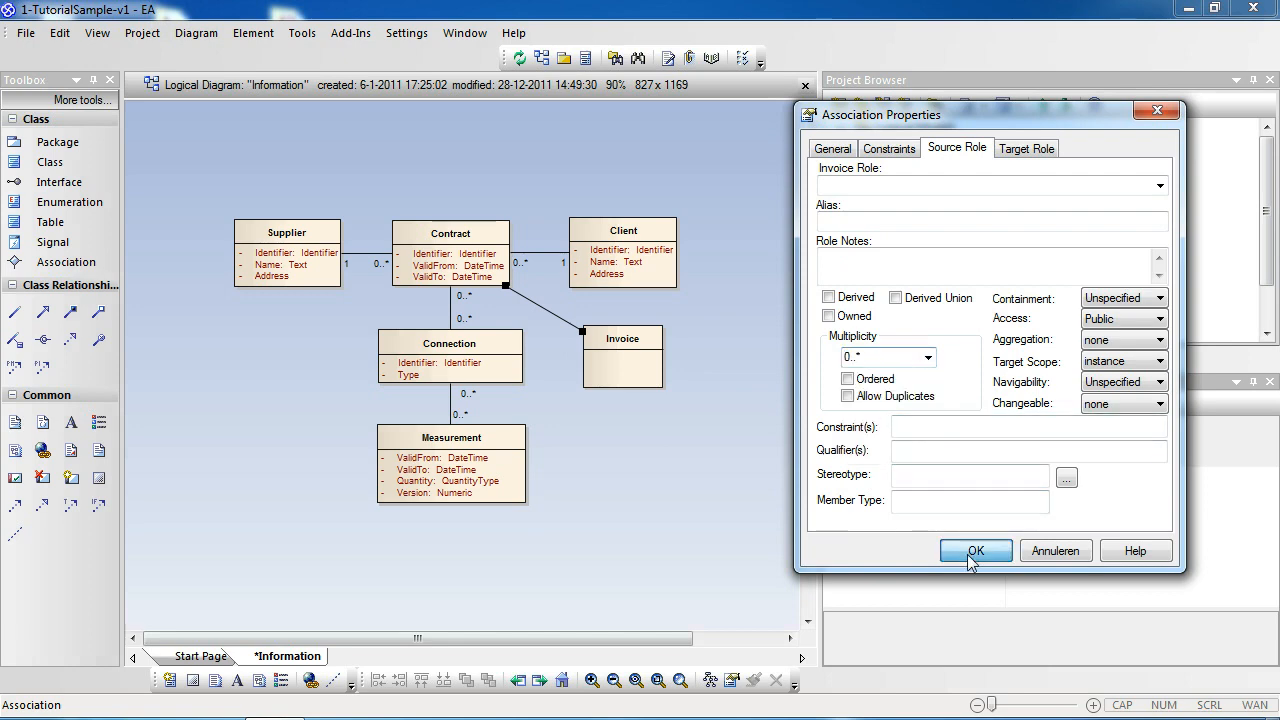
pyautogui.click(967, 550)
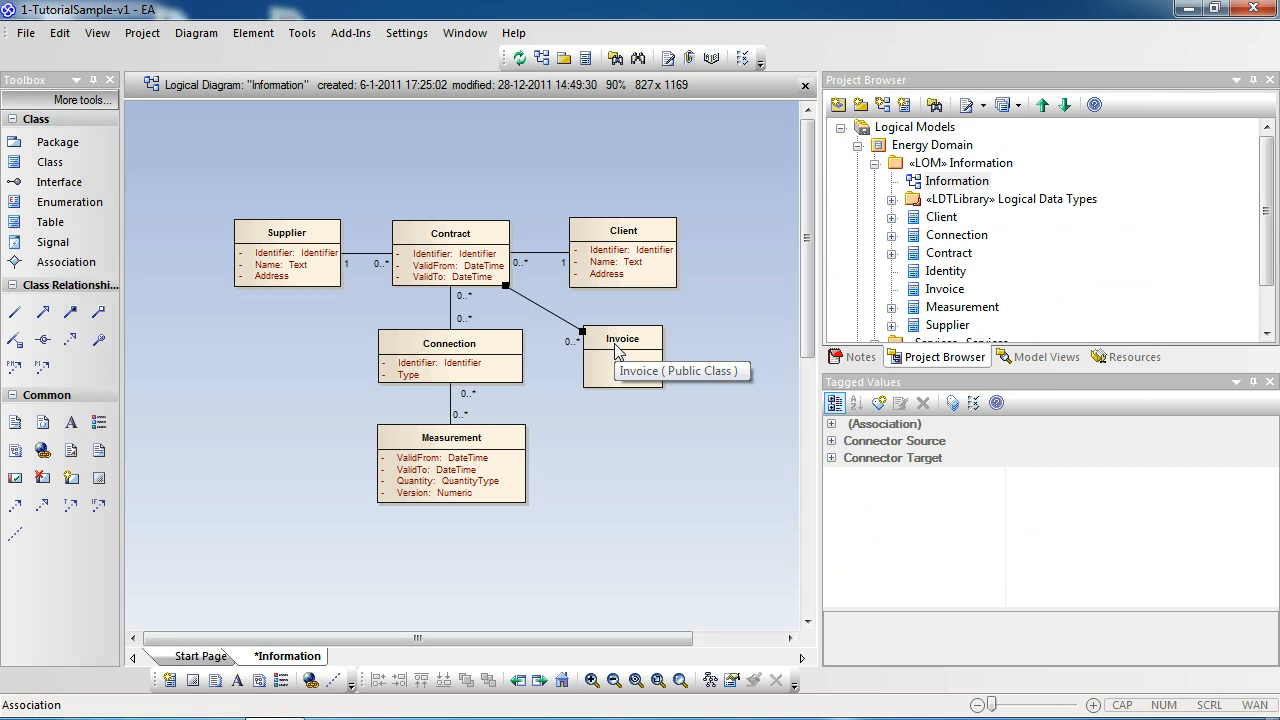
# Set the multiplicity of the Invoice–Contract association's target role (Contract end) to 1..*
pyautogui.doubleClick(552, 309)
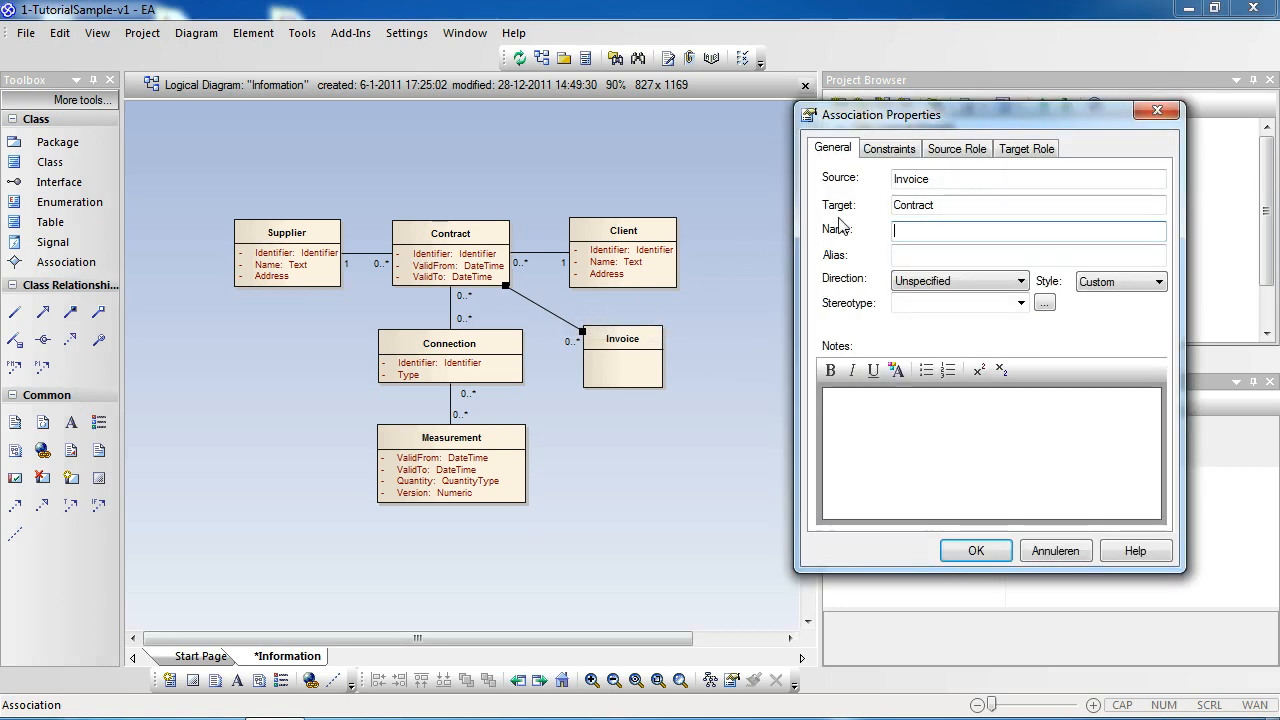
pyautogui.click(1050, 150)
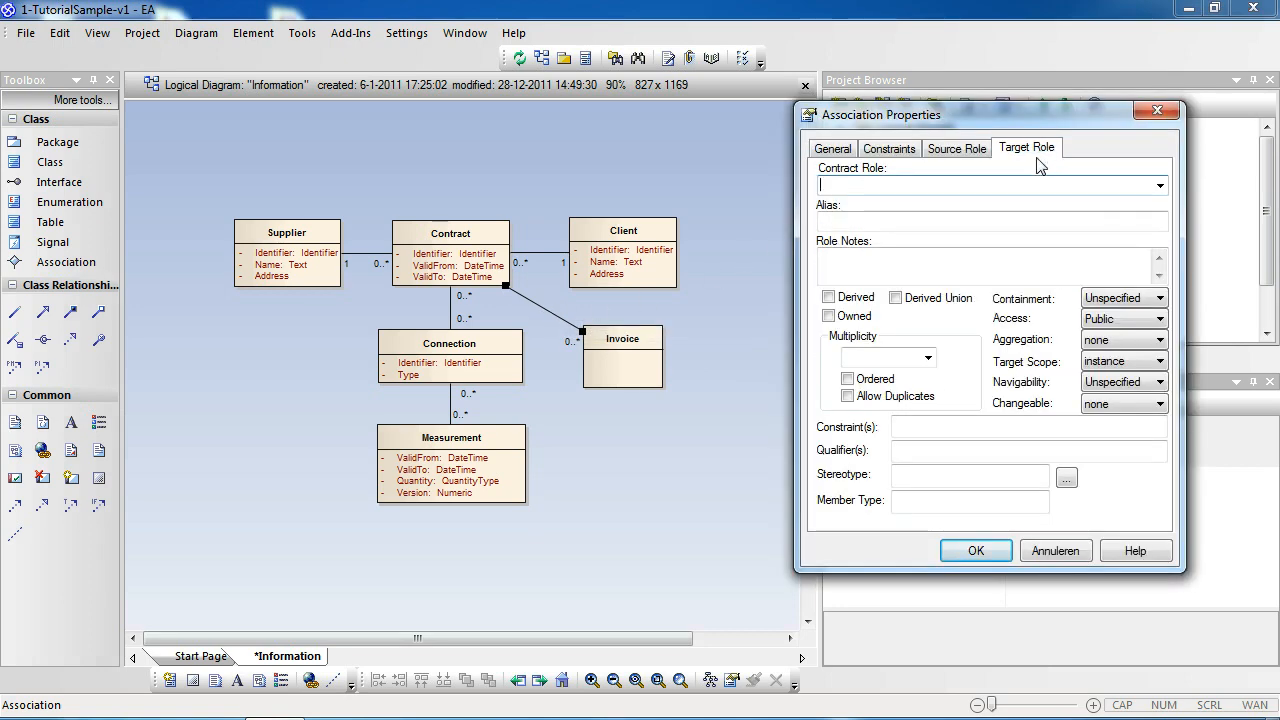
pyautogui.click(928, 358)
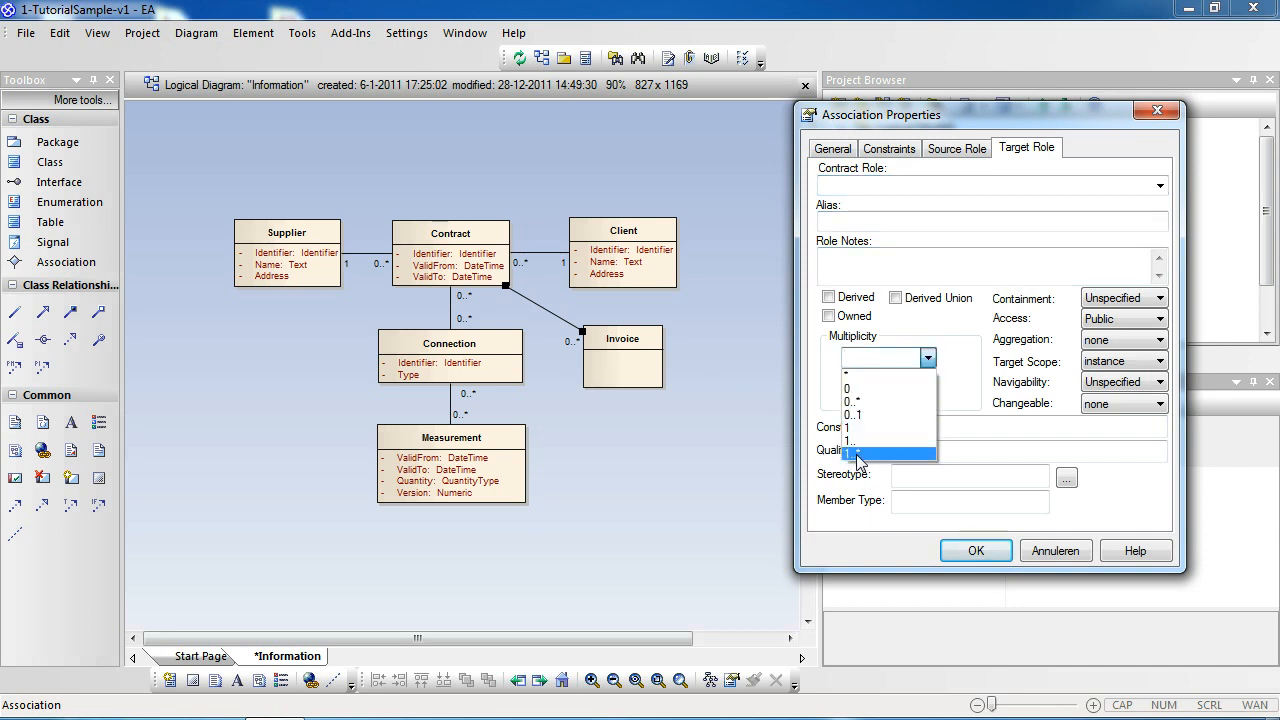
pyautogui.click(858, 454)
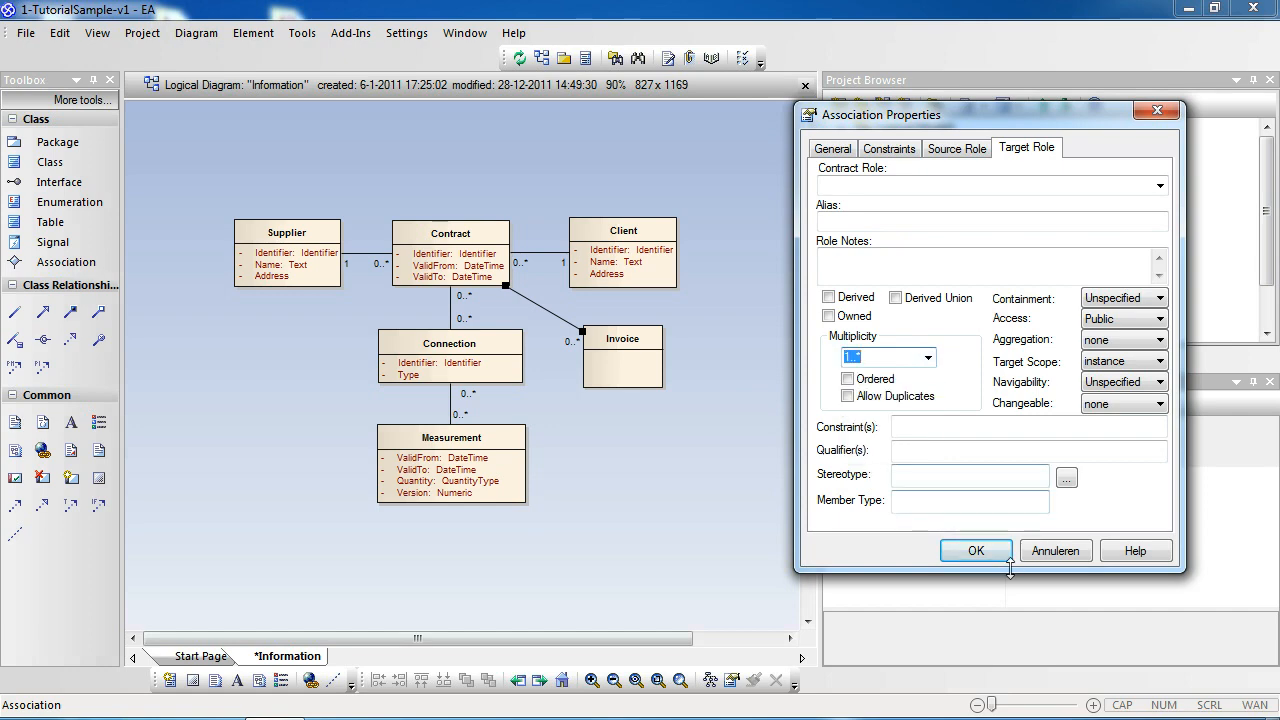
pyautogui.click(976, 553)
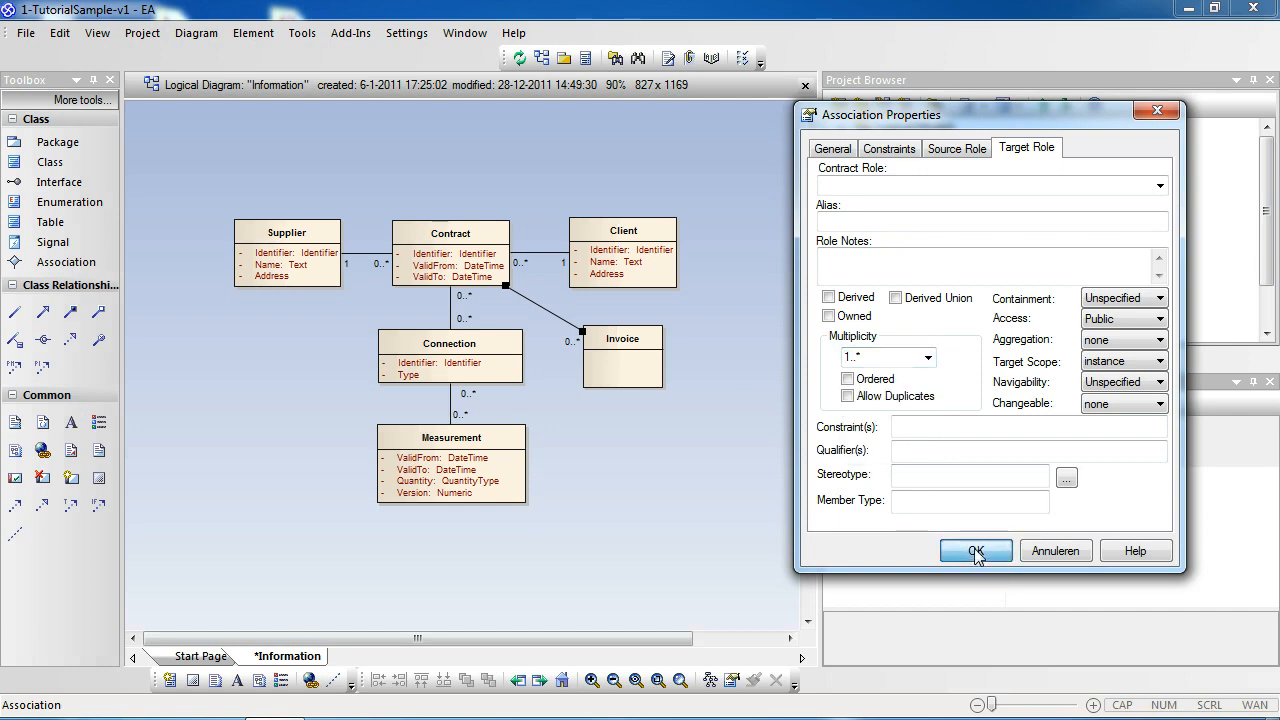
pyautogui.click(976, 551)
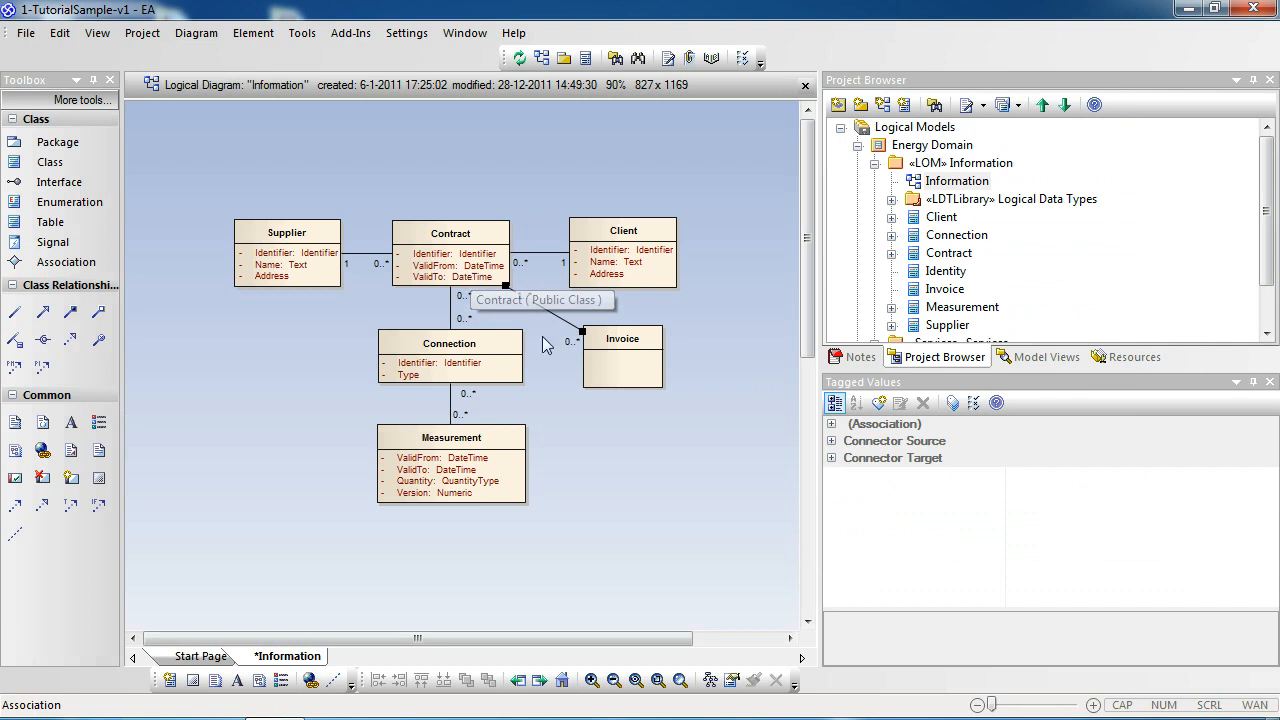
# Open the attributes editor of the Invoice class and move it clear of the diagram
pyautogui.doubleClick(625, 346)
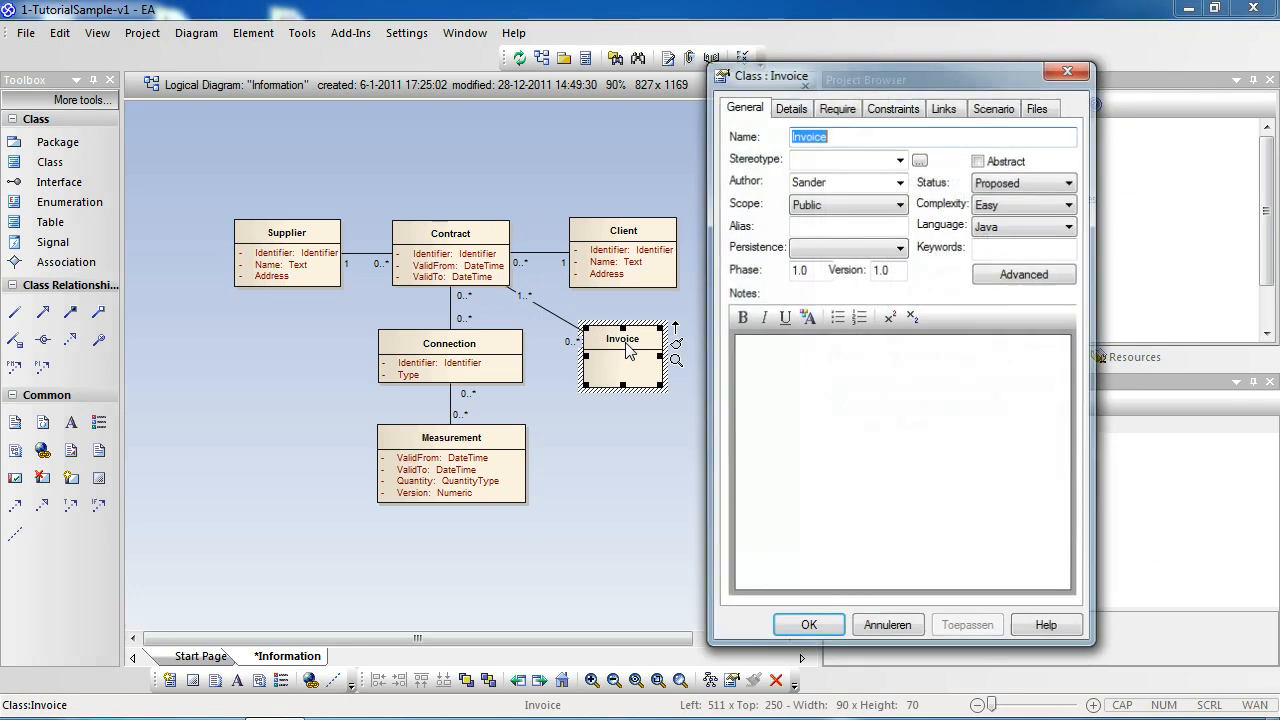
pyautogui.click(790, 107)
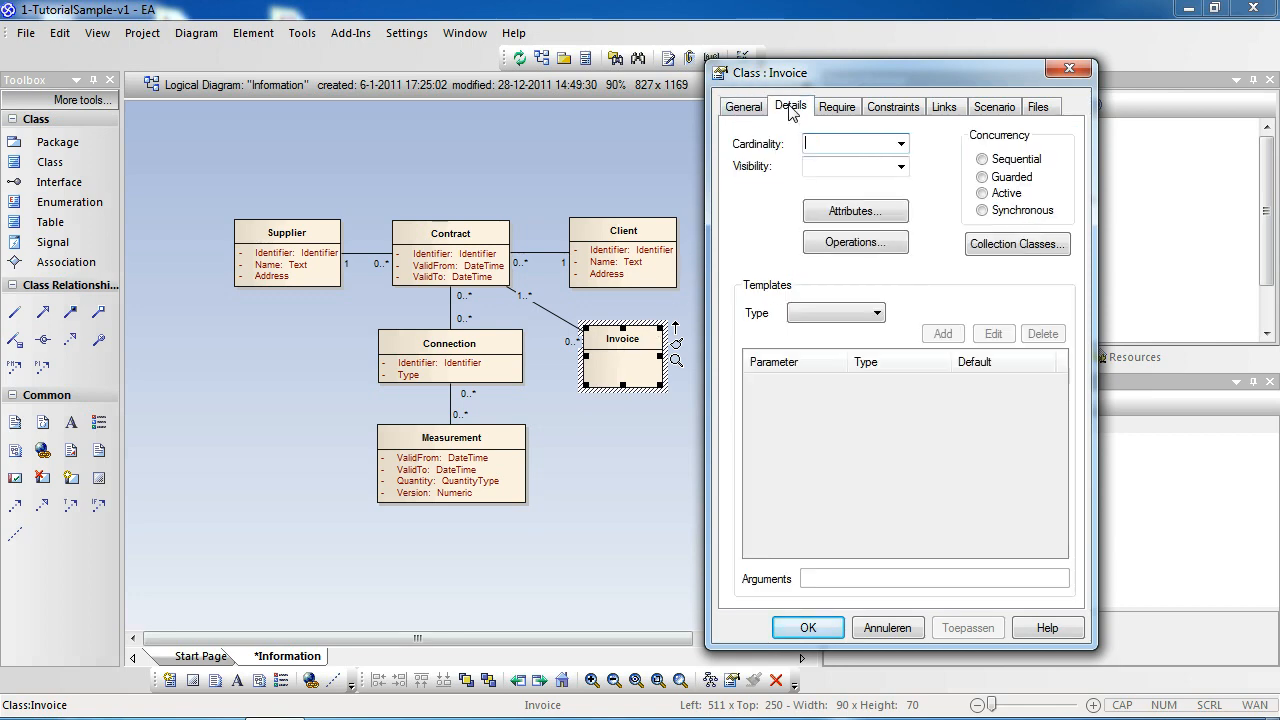
pyautogui.click(847, 213)
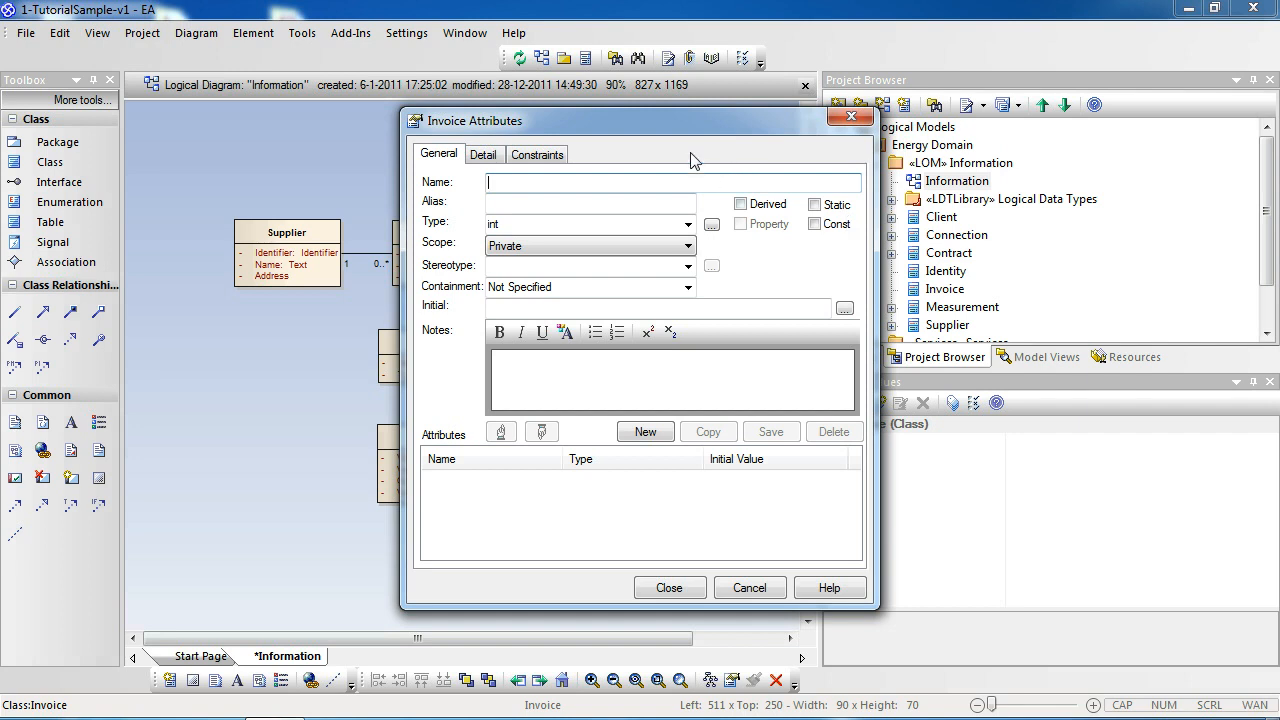
pyautogui.moveTo(630, 117); pyautogui.dragTo(1036, 108)
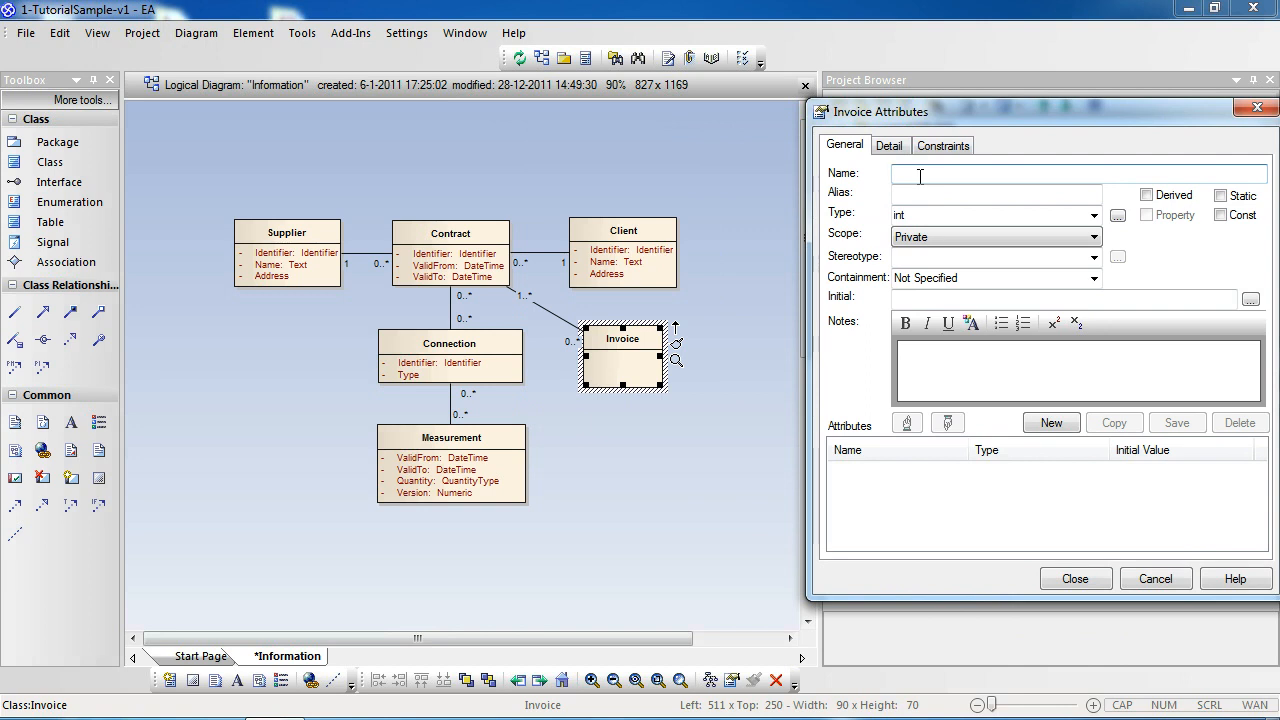
# Add an attribute named Identifier to the Invoice class, typed with the Identifier class from LDTPackage, and save it
pyautogui.write('Id')
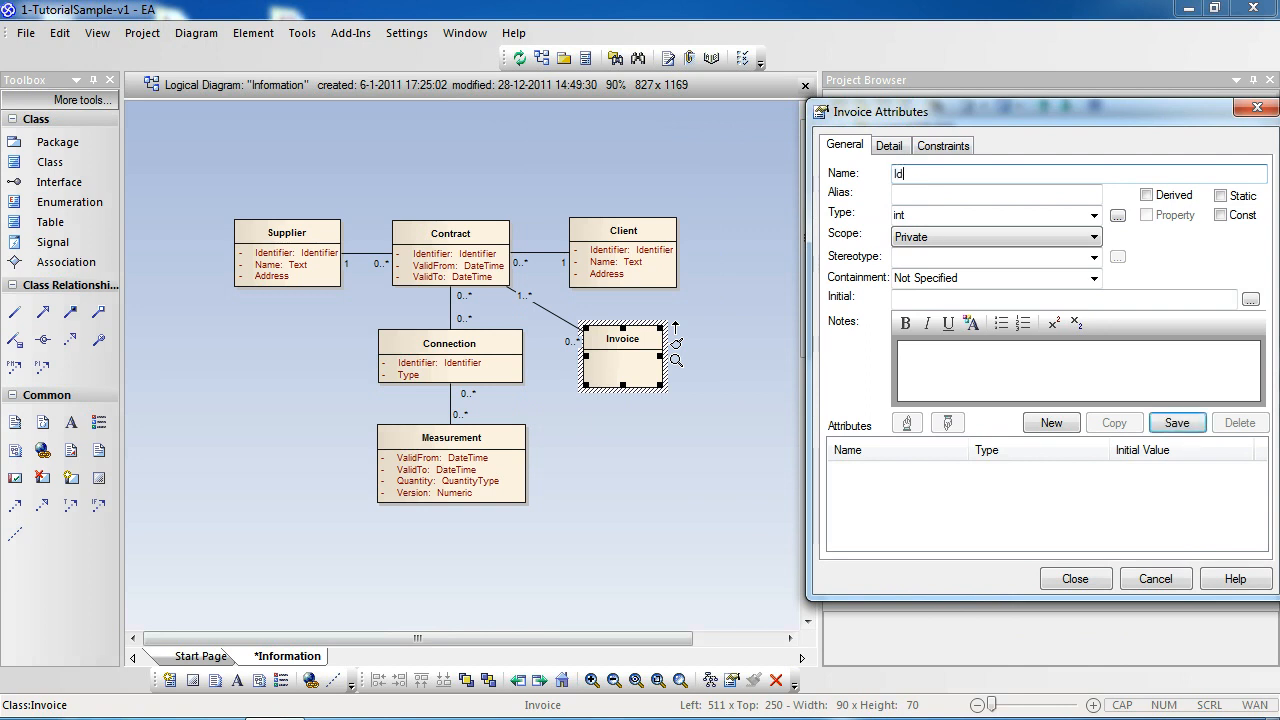
pyautogui.write('entifier')
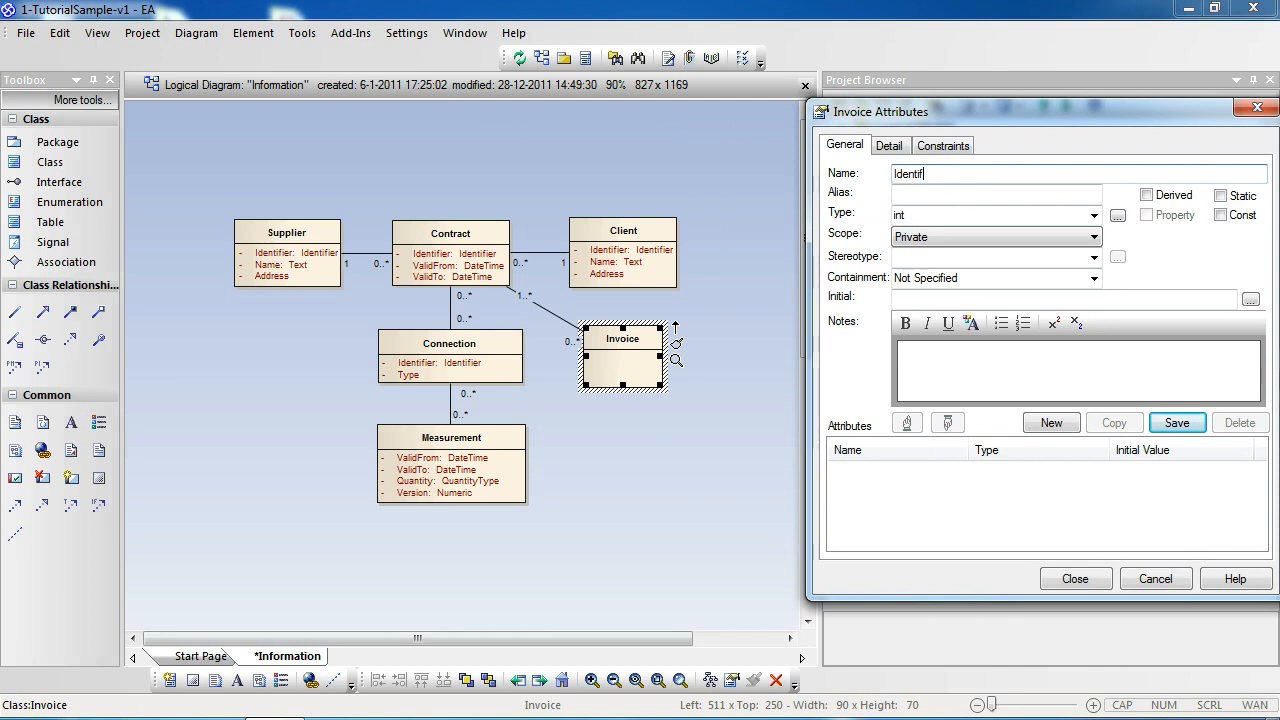
pyautogui.press('Tab')
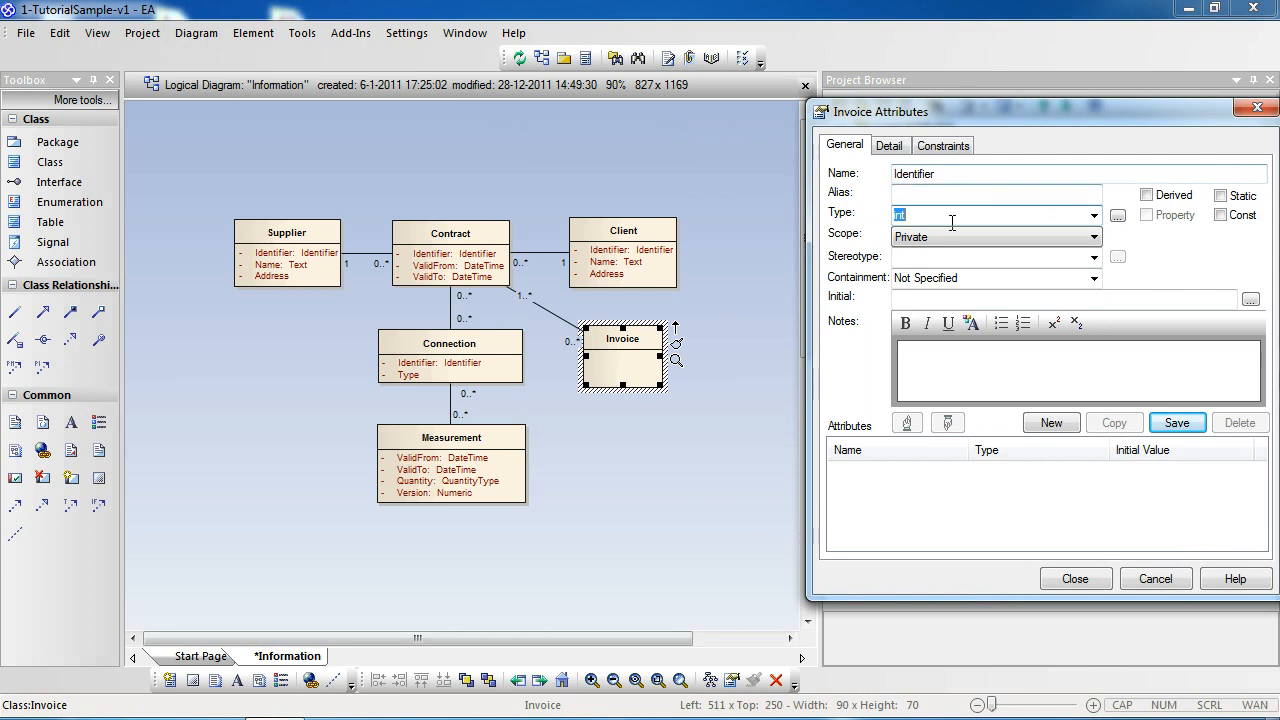
pyautogui.press('BackSpace')
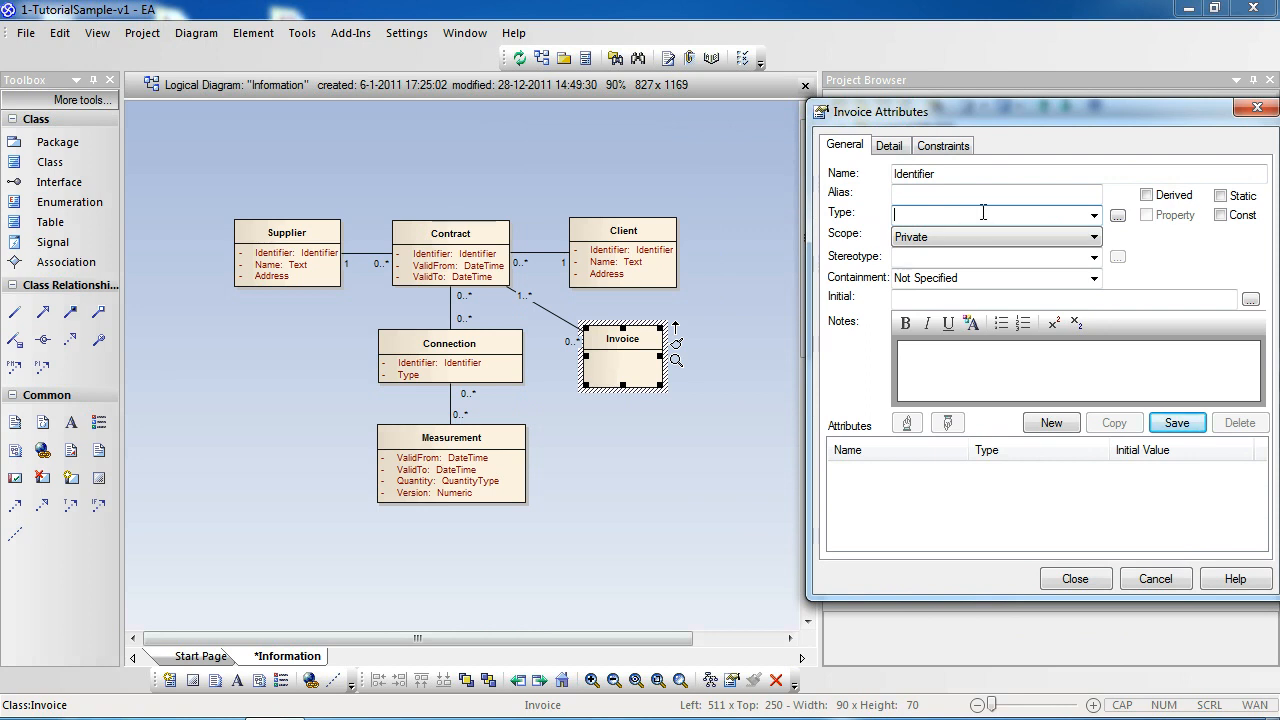
pyautogui.click(1117, 218)
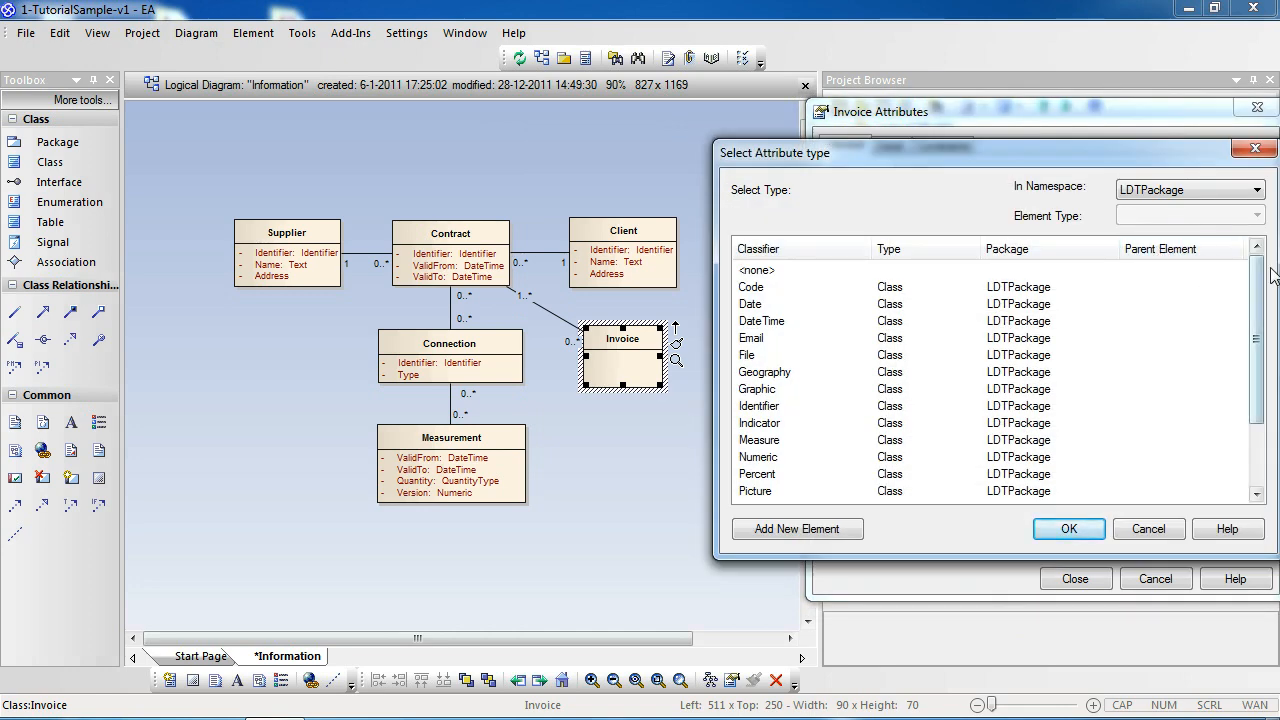
pyautogui.moveTo(1259, 276); pyautogui.dragTo(1266, 340)
pyautogui.click(750, 322)
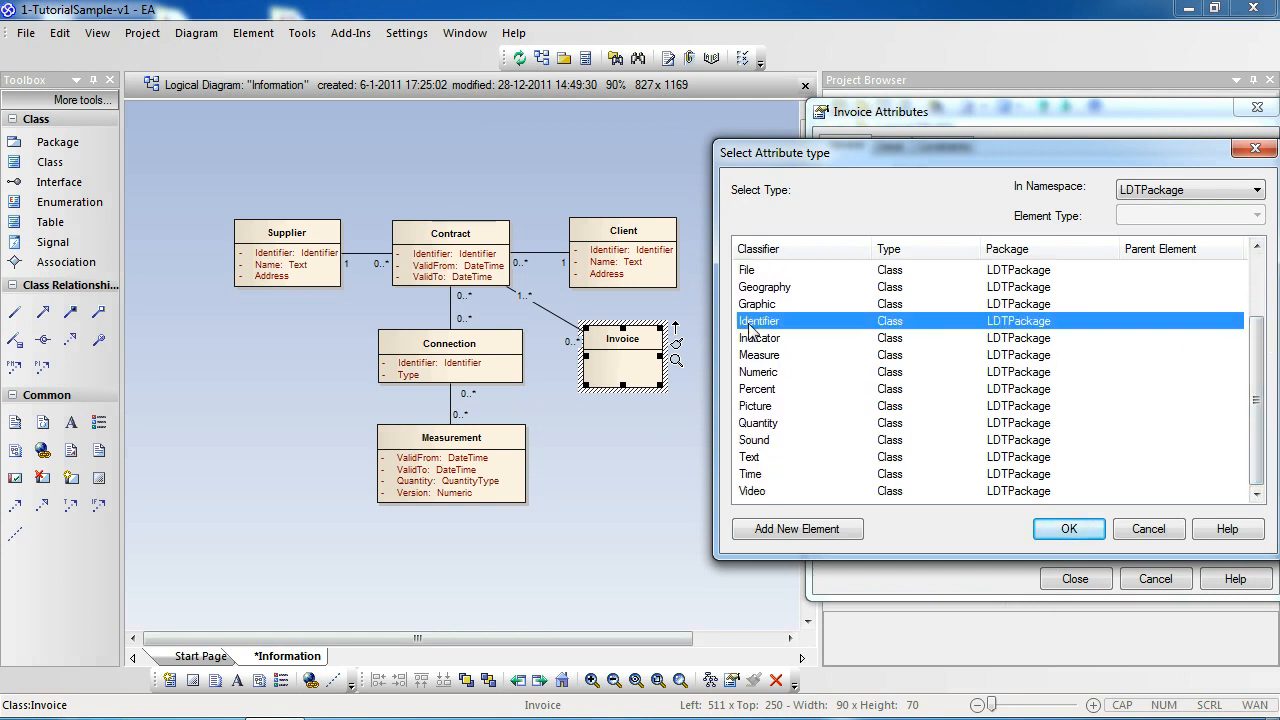
pyautogui.click(1065, 529)
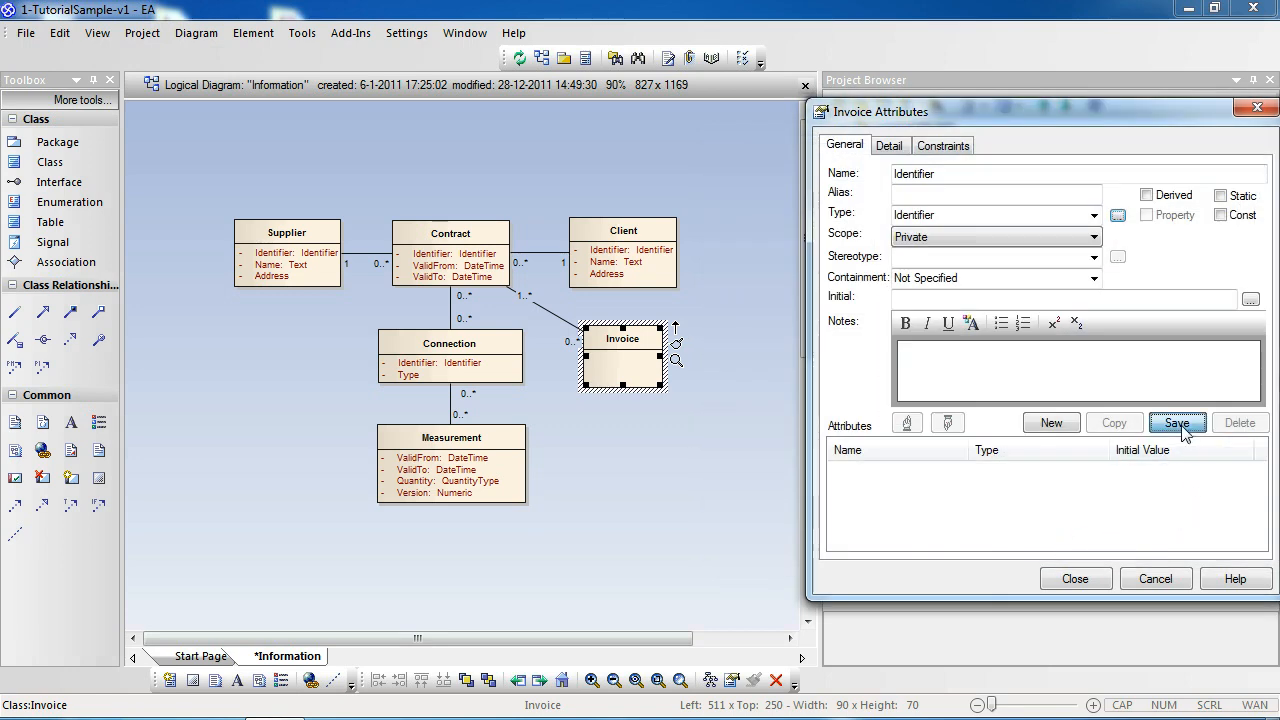
pyautogui.click(1177, 423)
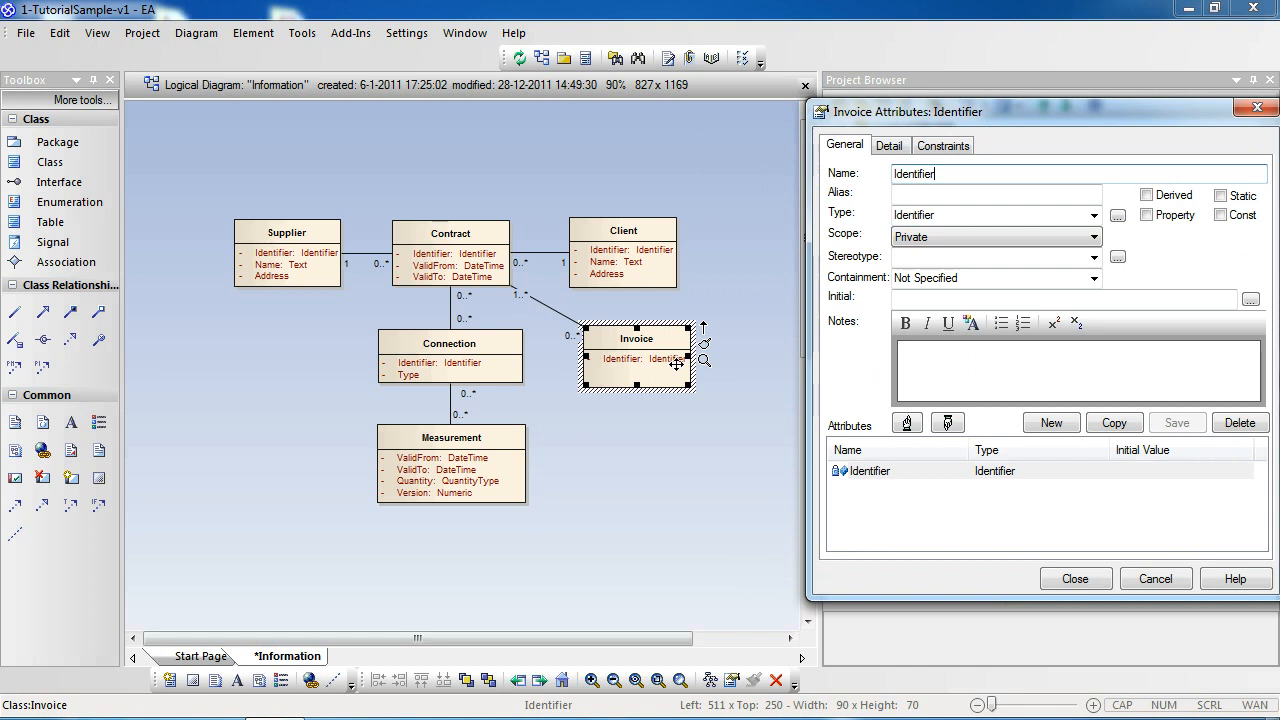
# Add a second Invoice attribute named CreationDate, typed with the Date class from LDTPackage, and save it
pyautogui.click(1045, 424)
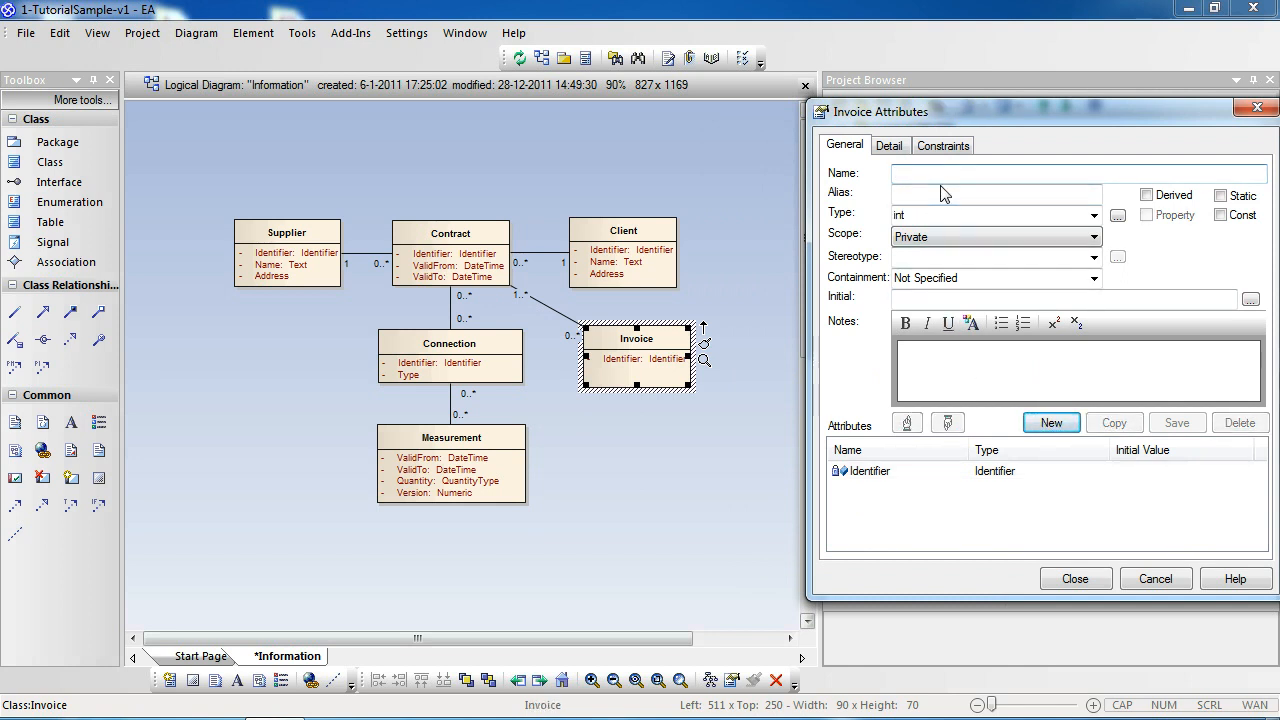
pyautogui.write('CreationD')
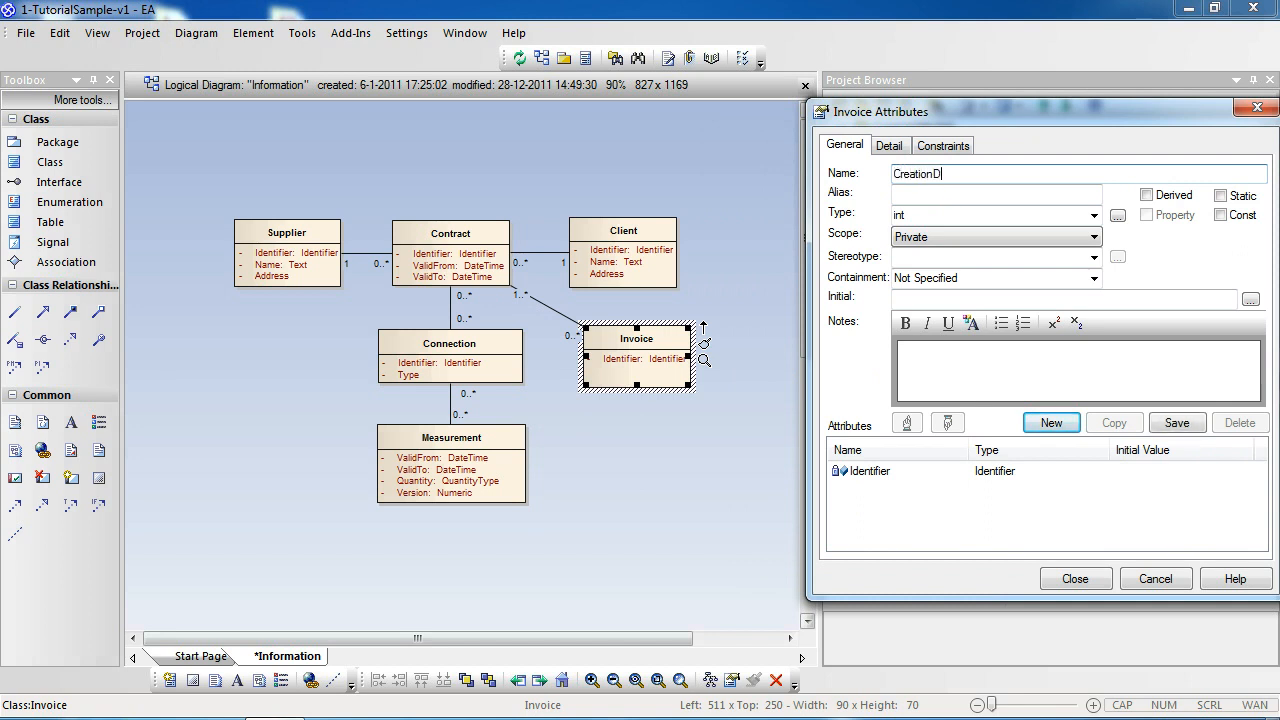
pyautogui.write('ate')
pyautogui.doubleClick(944, 215)
pyautogui.press('BackSpace')
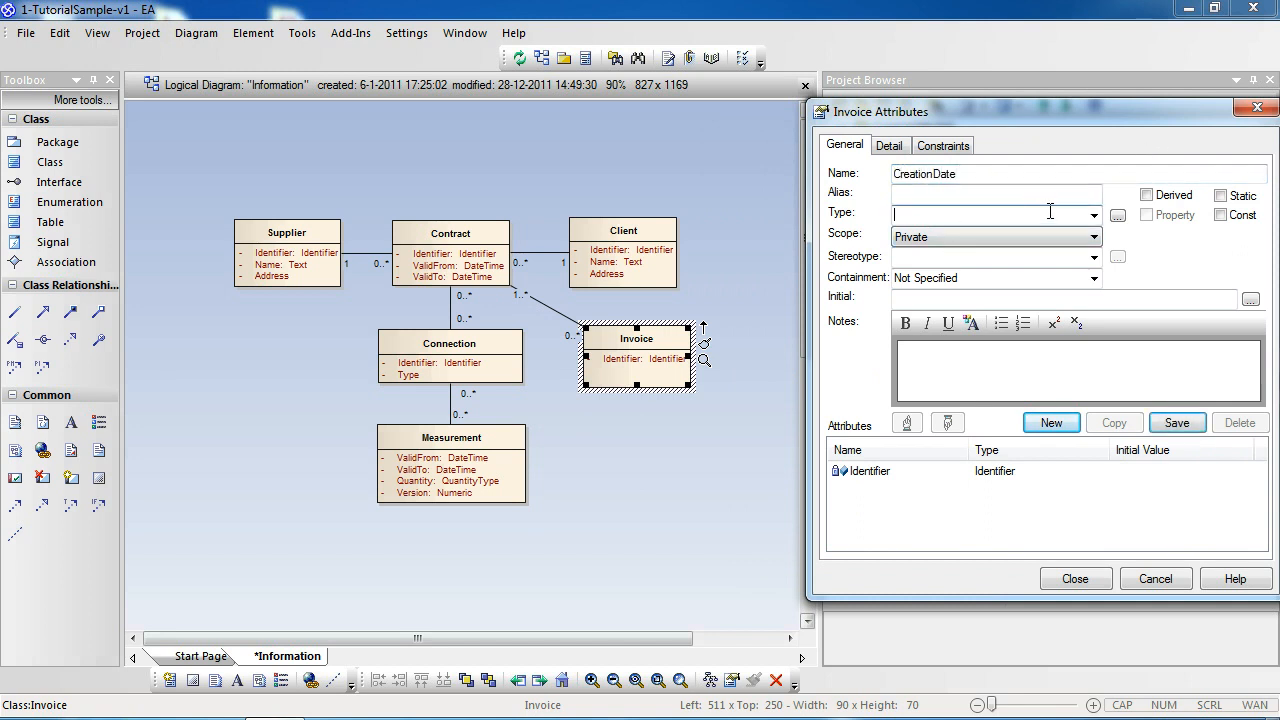
pyautogui.click(1117, 215)
pyautogui.click(779, 304)
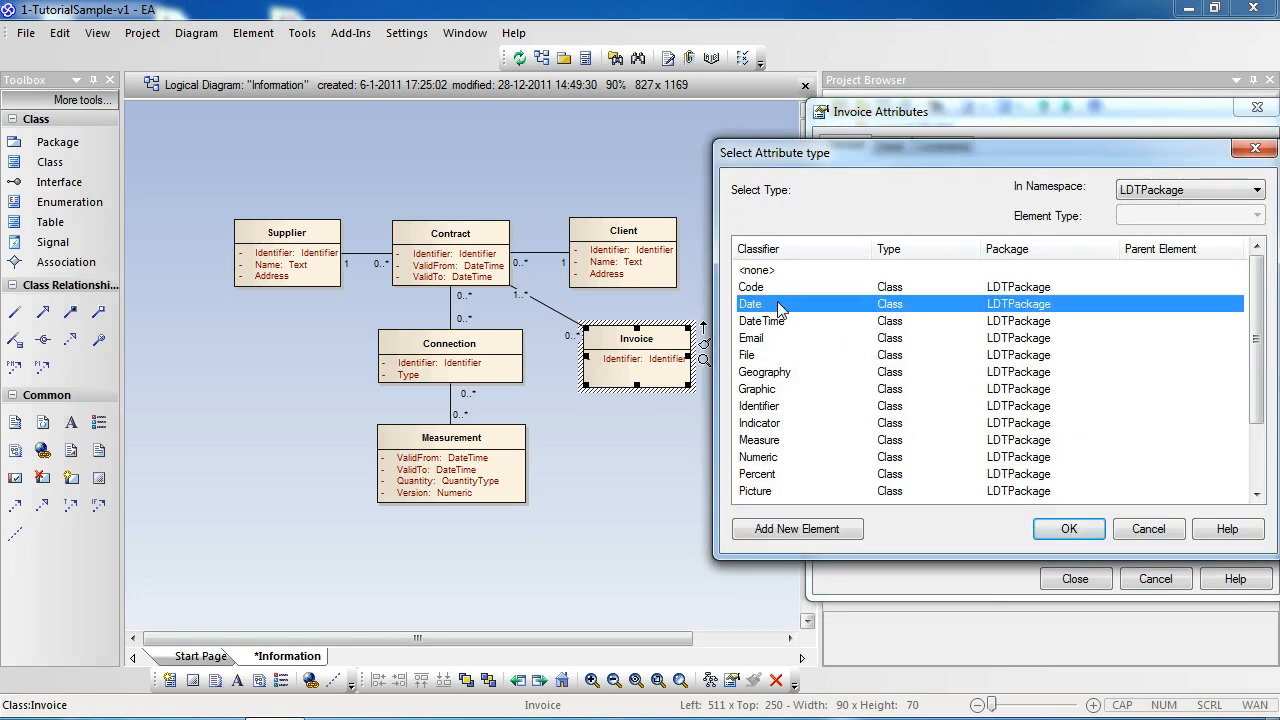
pyautogui.click(1067, 528)
pyautogui.click(1176, 423)
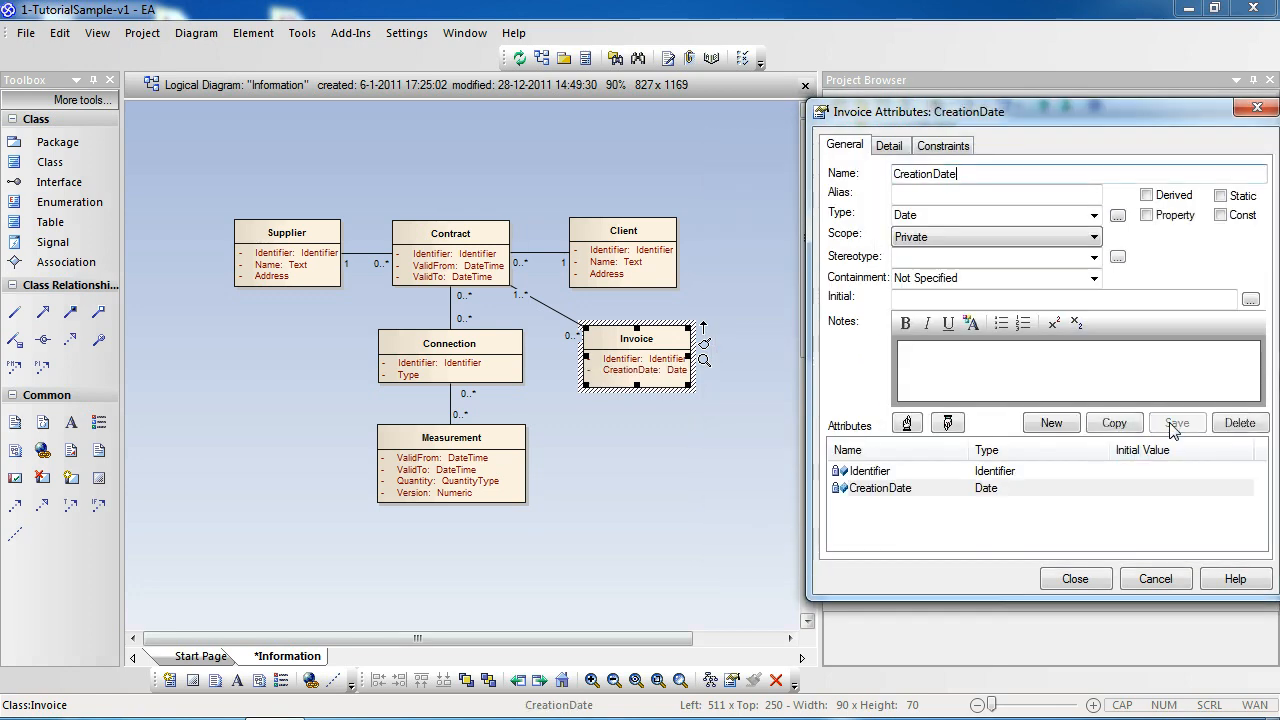
# Add a third Invoice attribute named Quantity, typed with the Quantity class from LDTPackage, save it and close the attributes editor
pyautogui.click(1050, 425)
pyautogui.write('Q')
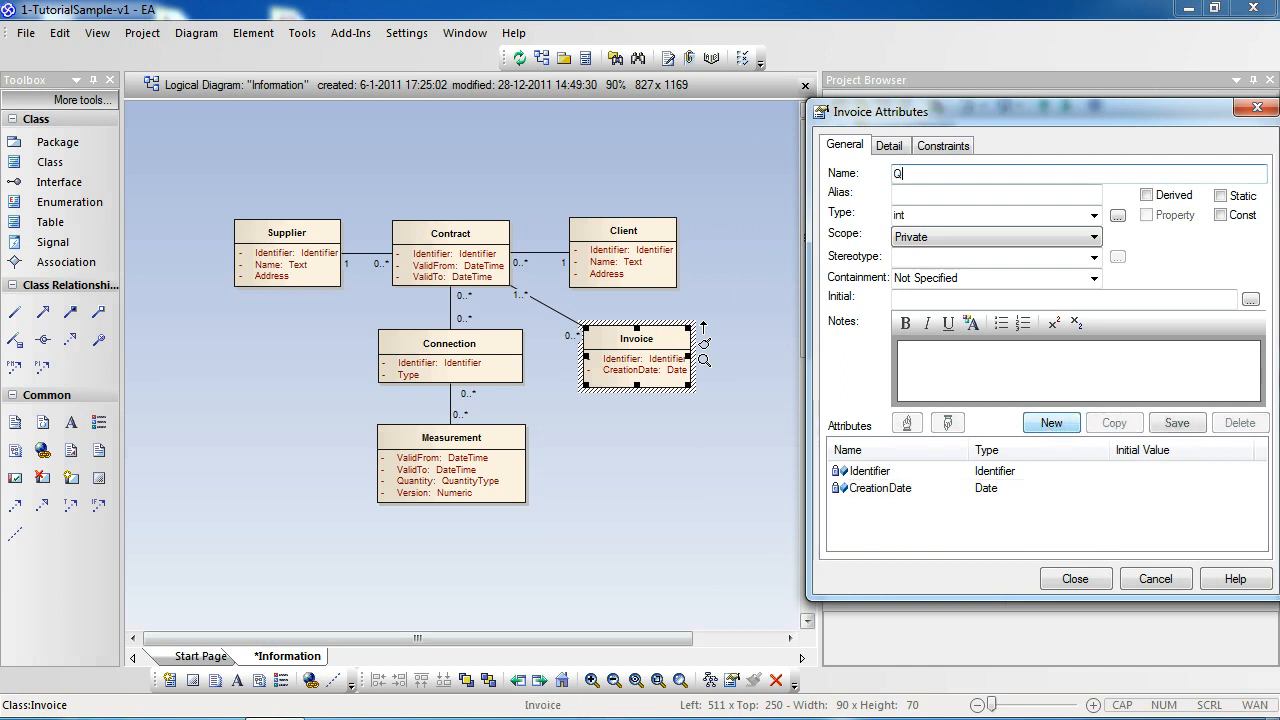
pyautogui.write('uantity')
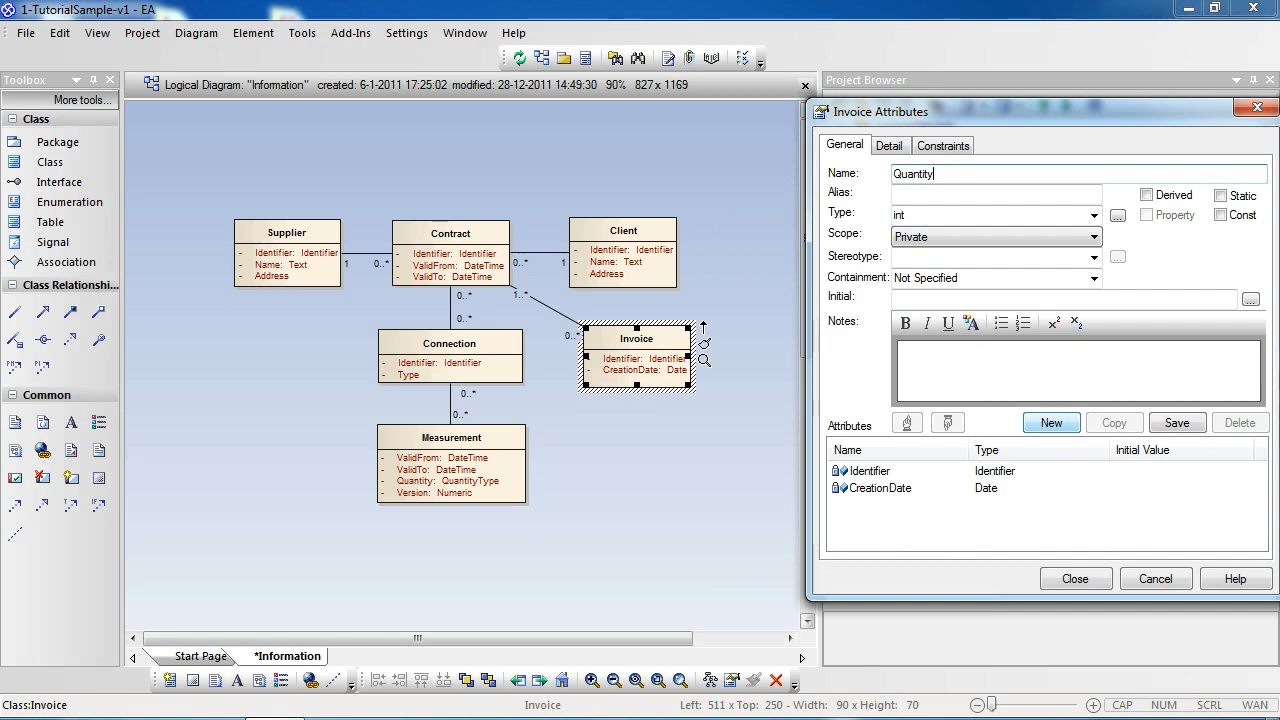
pyautogui.doubleClick(966, 218)
pyautogui.press('BackSpace')
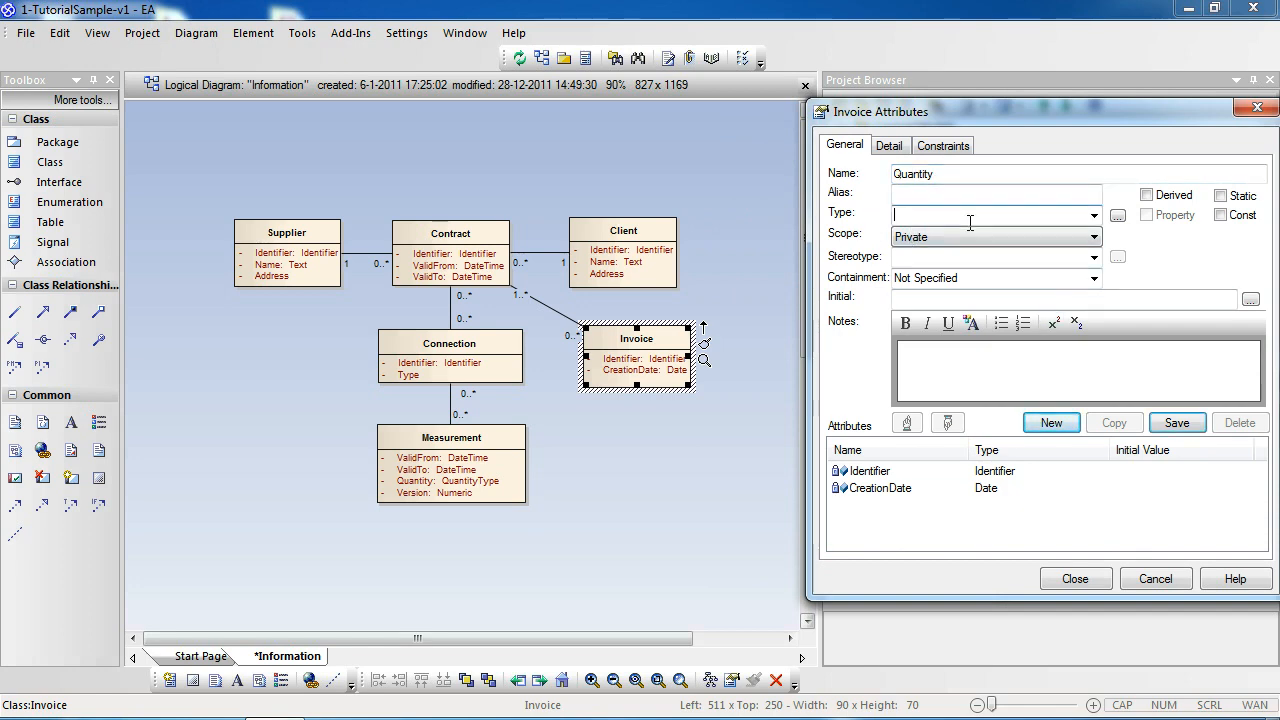
pyautogui.click(1117, 216)
pyautogui.click(784, 390)
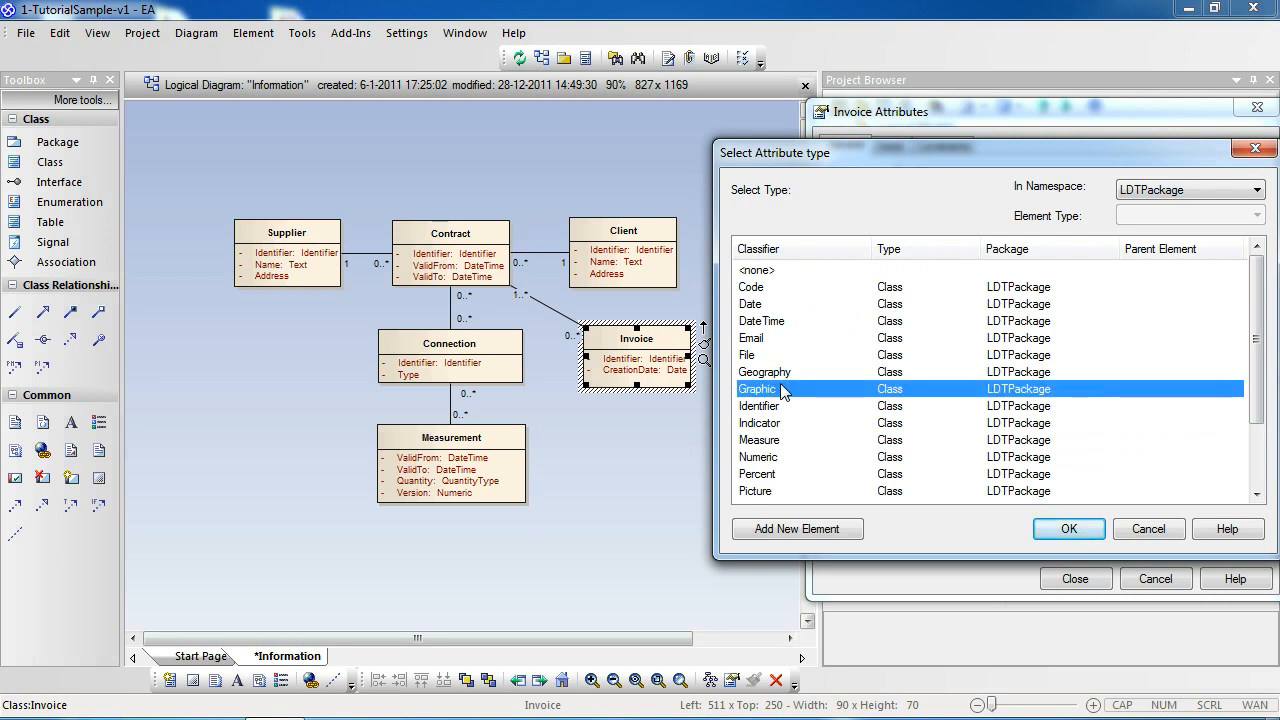
pyautogui.scroll(-2, 784, 391)
pyautogui.scroll(1, 785, 392)
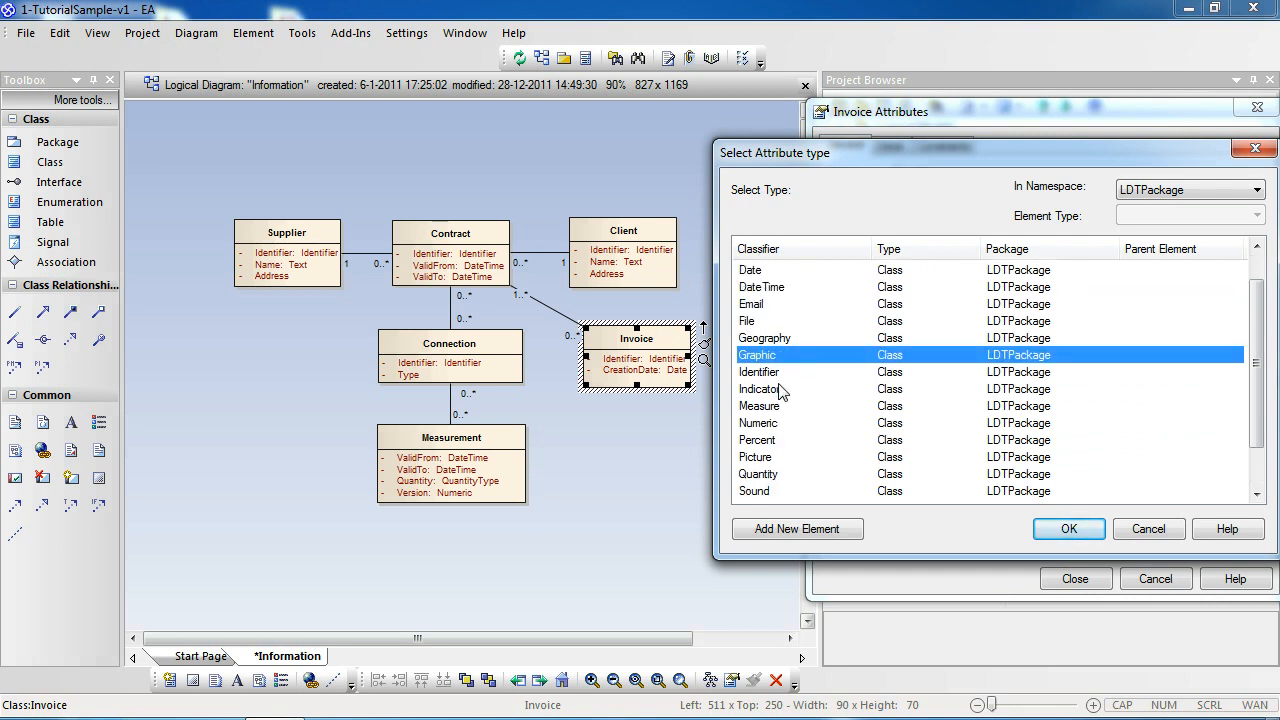
pyautogui.click(768, 478)
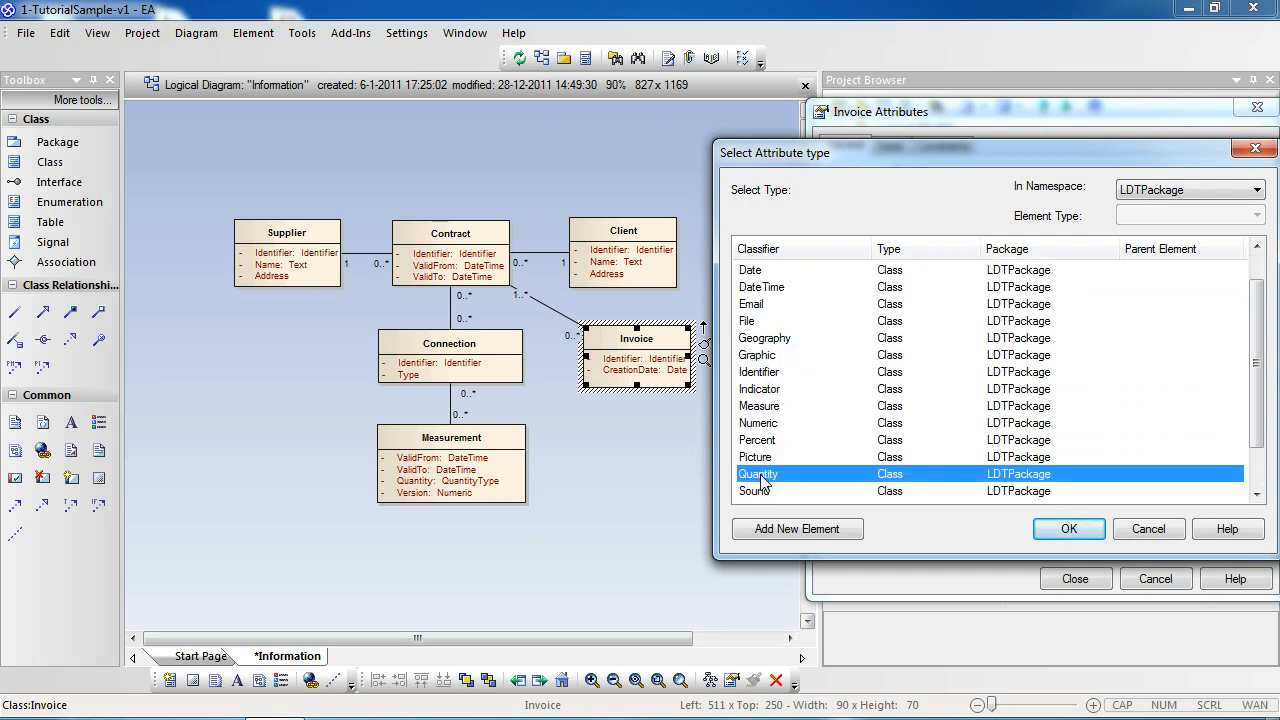
pyautogui.click(1068, 531)
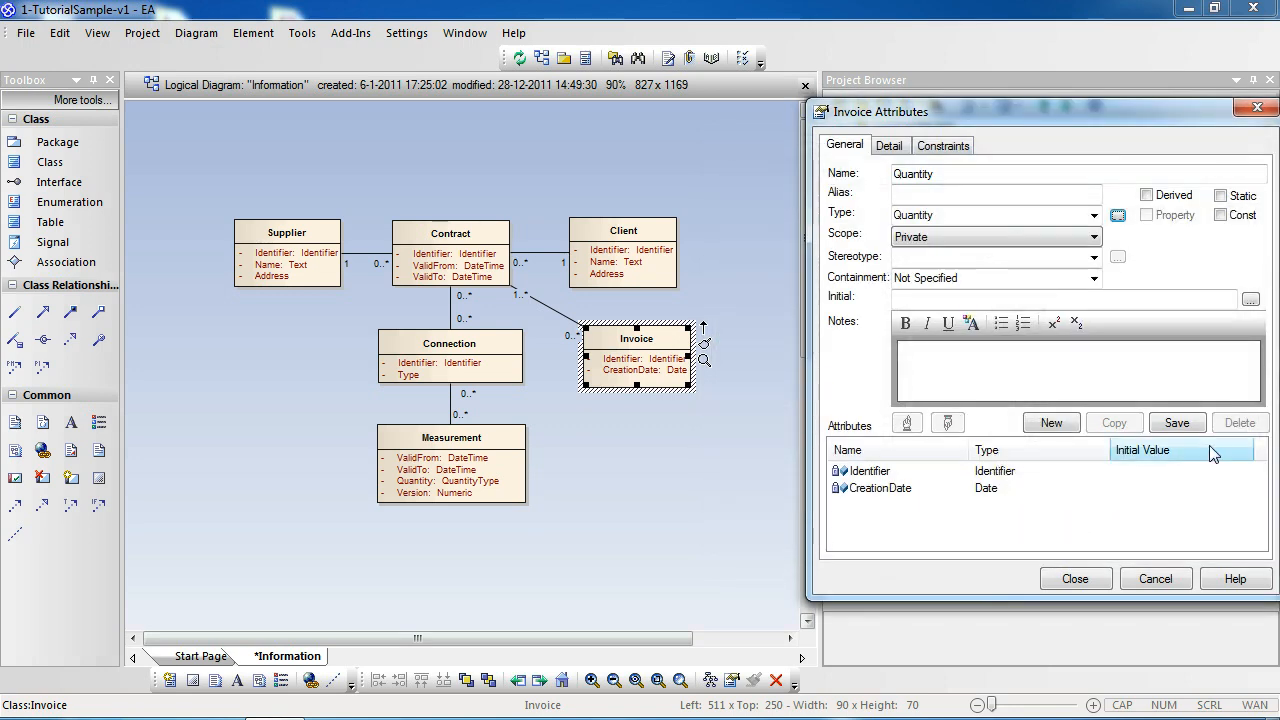
pyautogui.click(1175, 424)
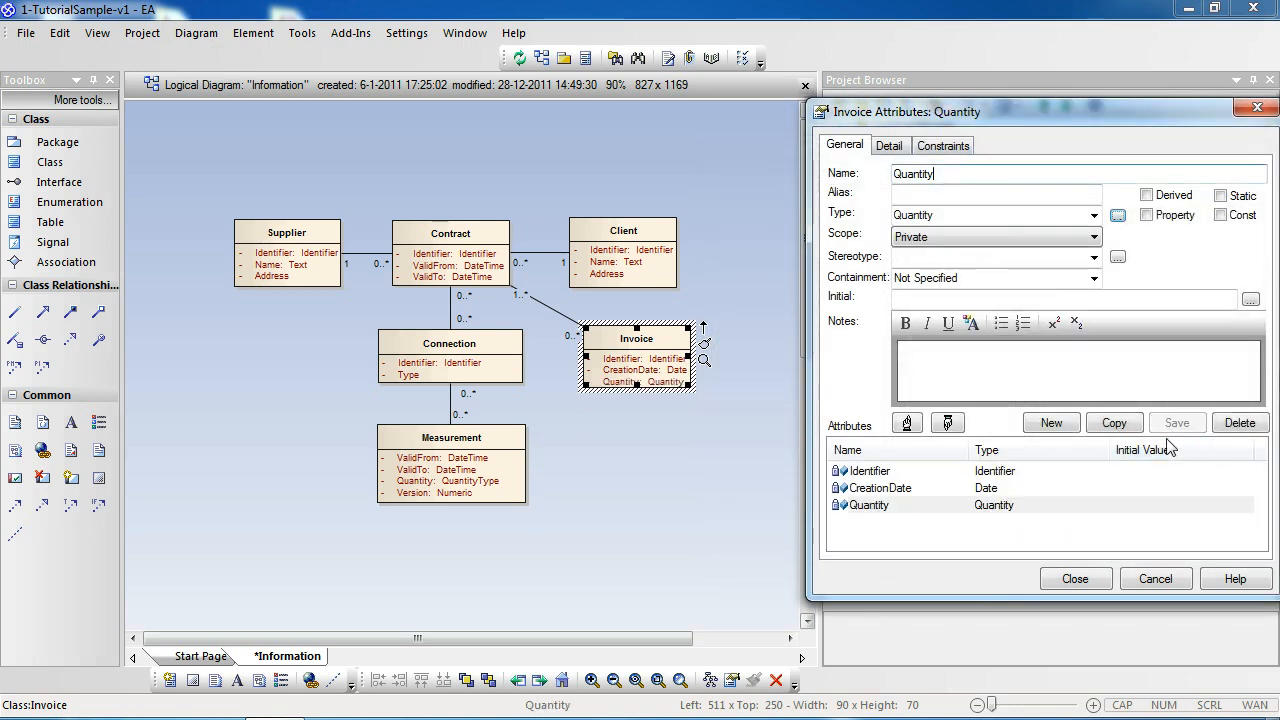
pyautogui.click(1073, 581)
pyautogui.click(663, 430)
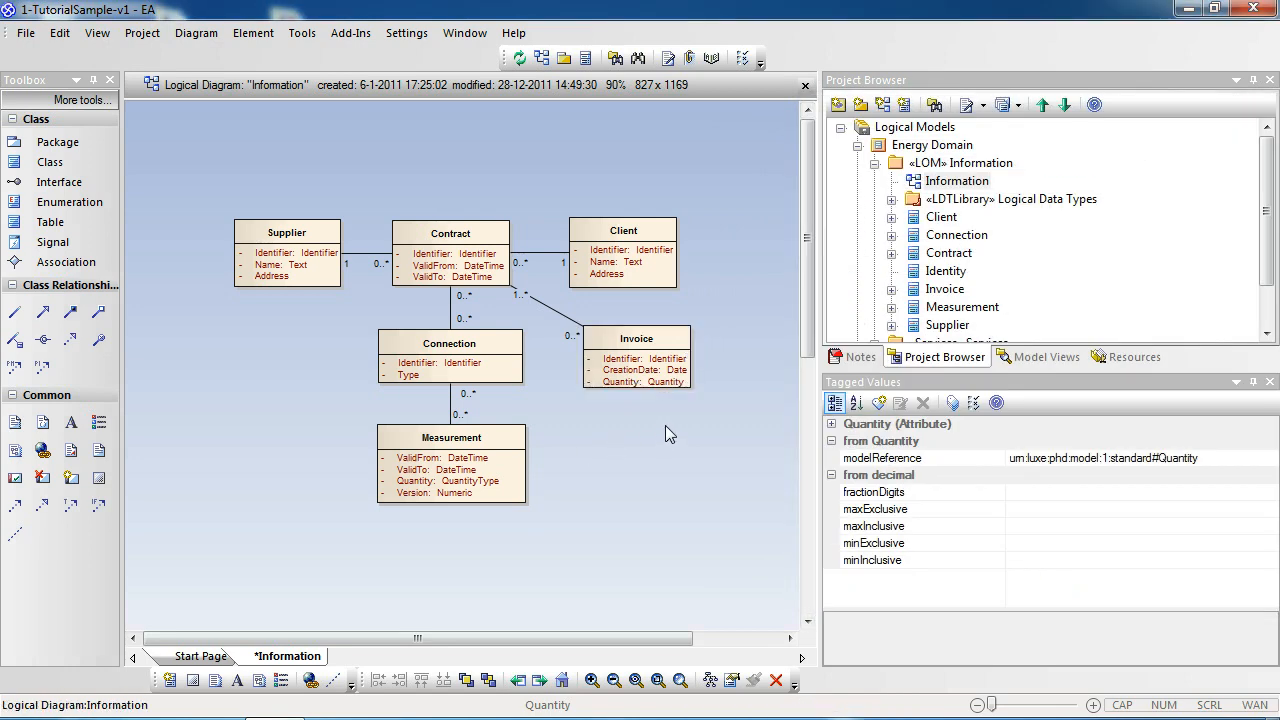
pyautogui.click(680, 344)
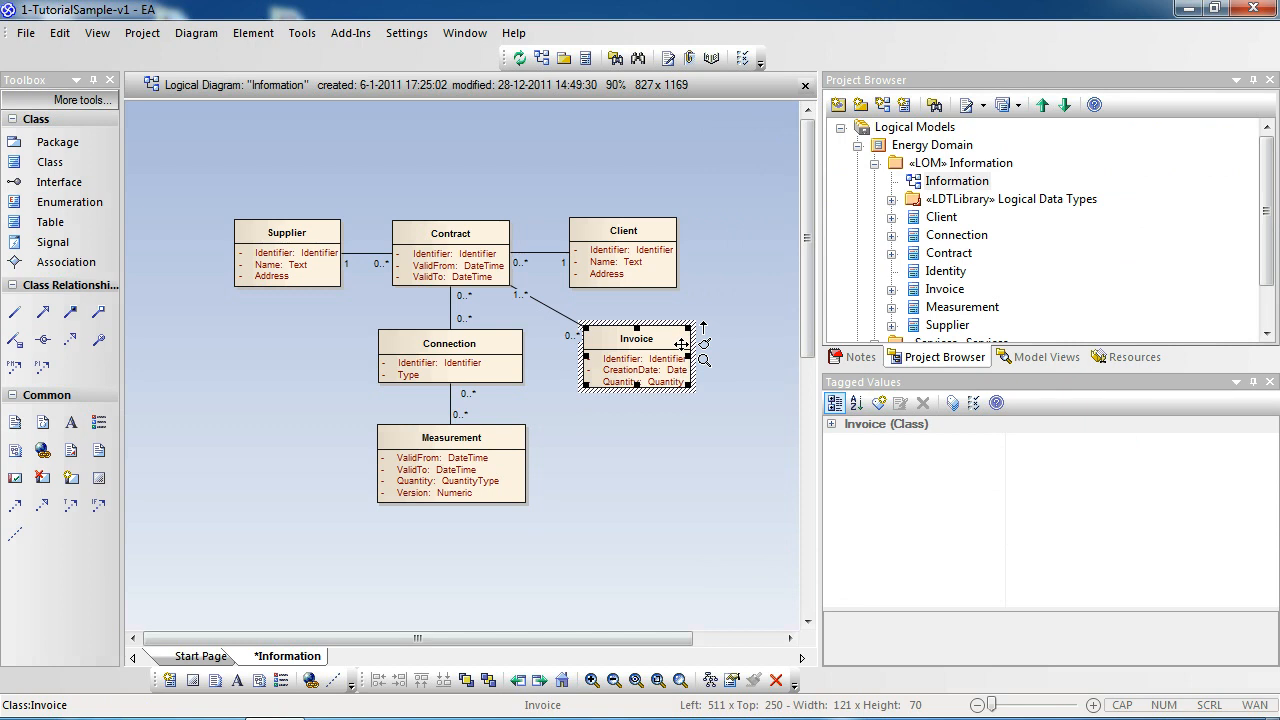
pyautogui.click(716, 419)
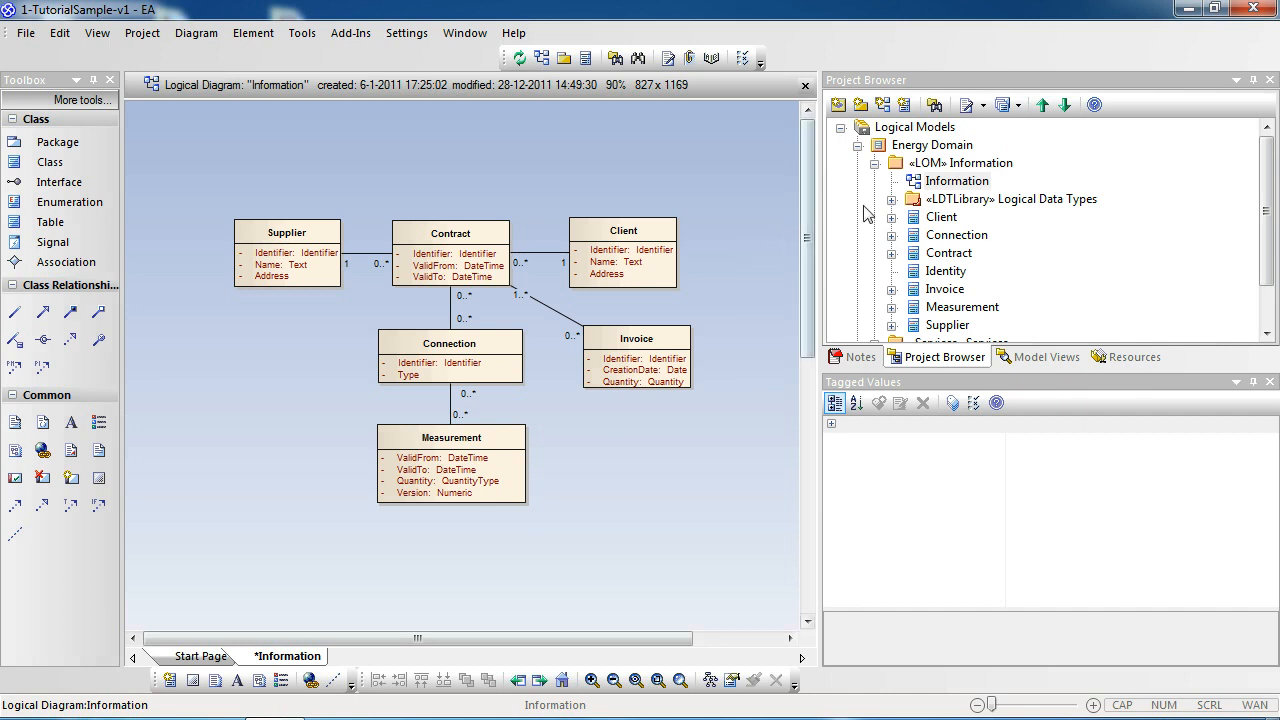
# Run the LUXE-tooling Logical Object Model validation on the «LOM» Information package with errors, warnings and descriptions included
pyautogui.rightClick(938, 168)
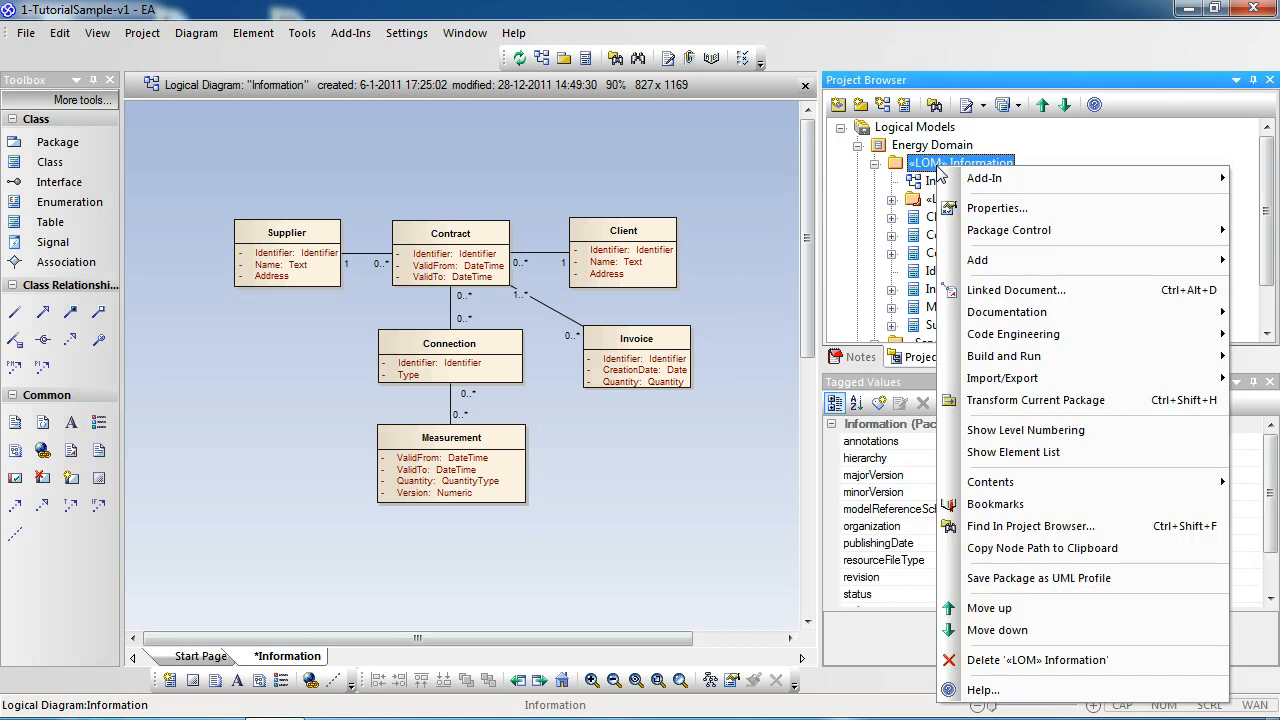
pyautogui.moveTo(975, 186)
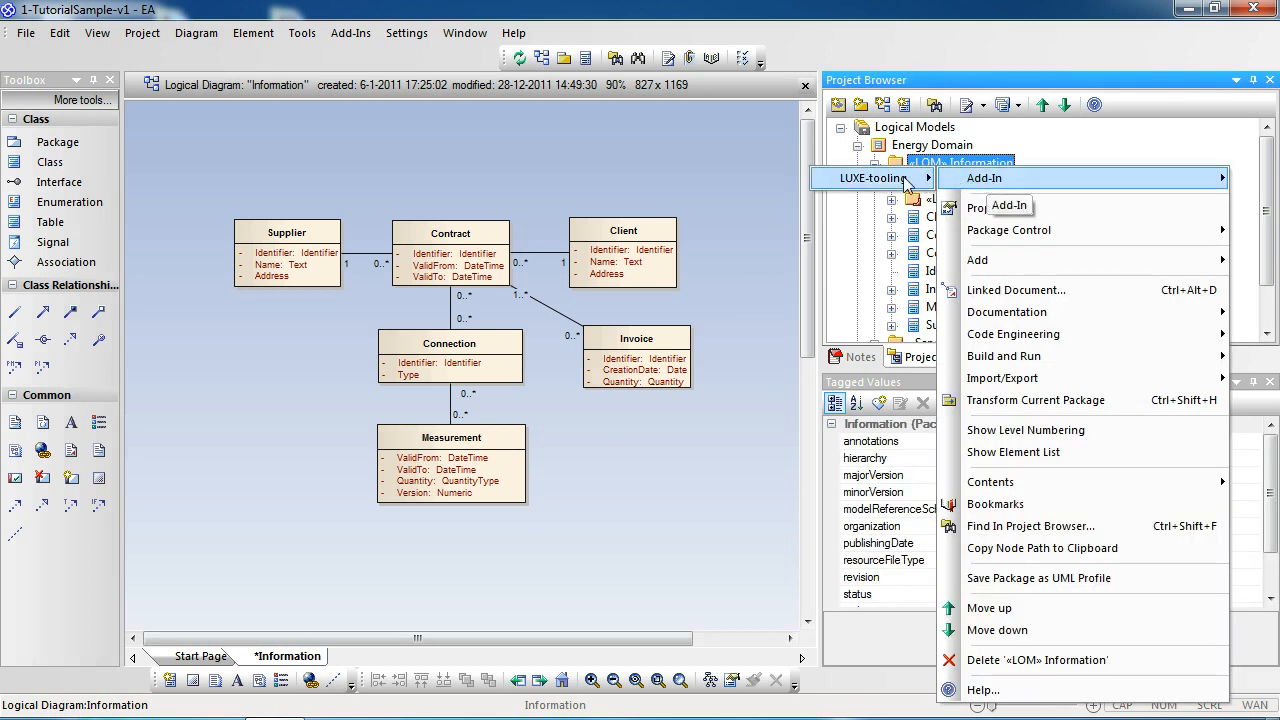
pyautogui.moveTo(905, 183)
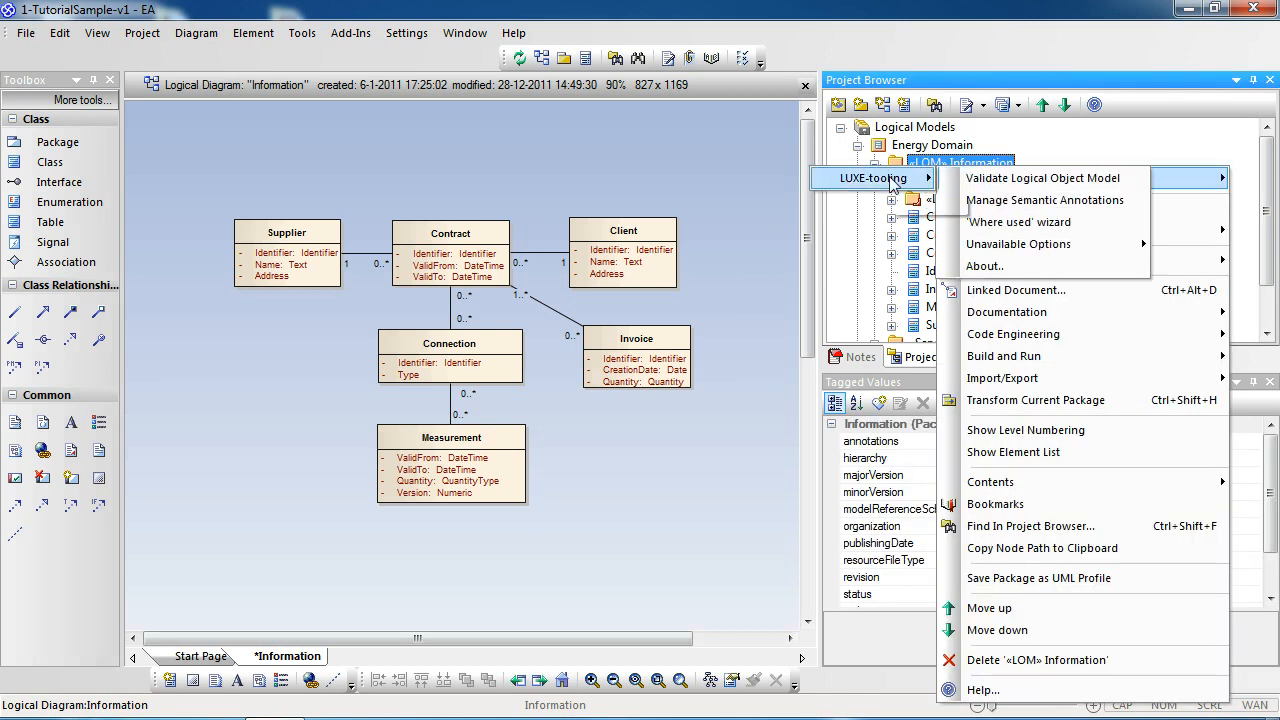
pyautogui.click(1017, 189)
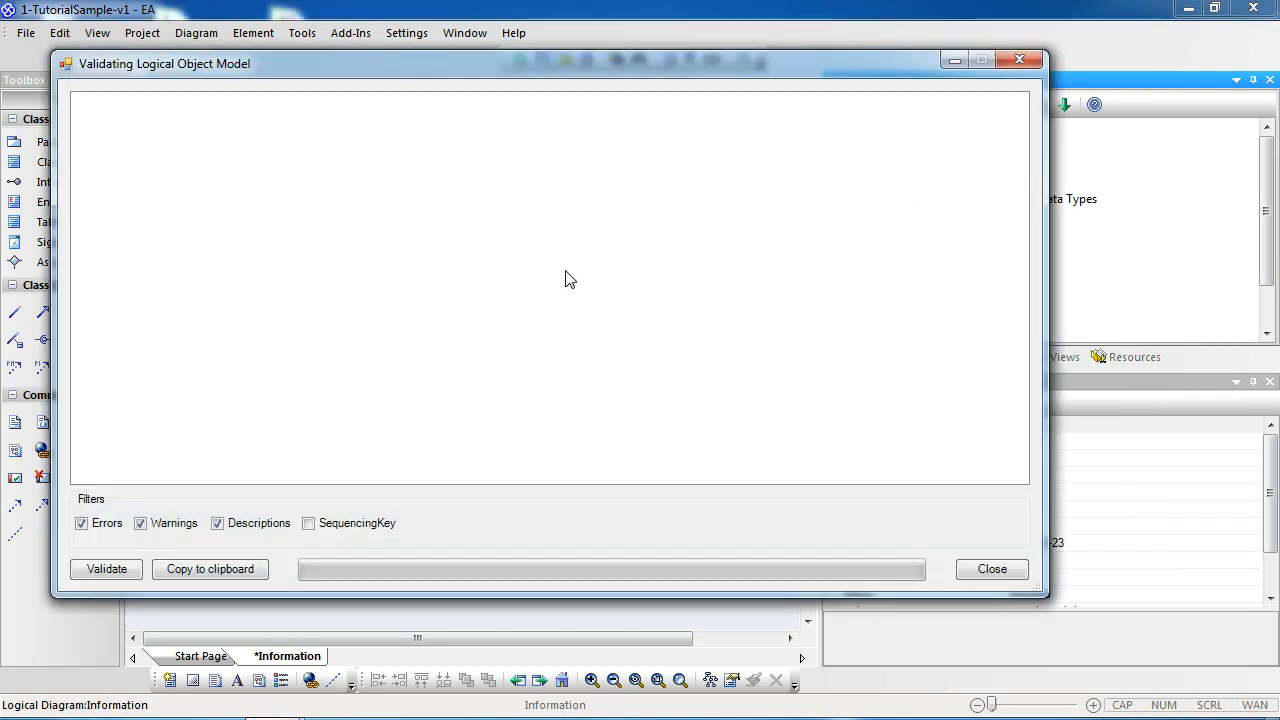
pyautogui.moveTo(346, 68); pyautogui.dragTo(410, 79)
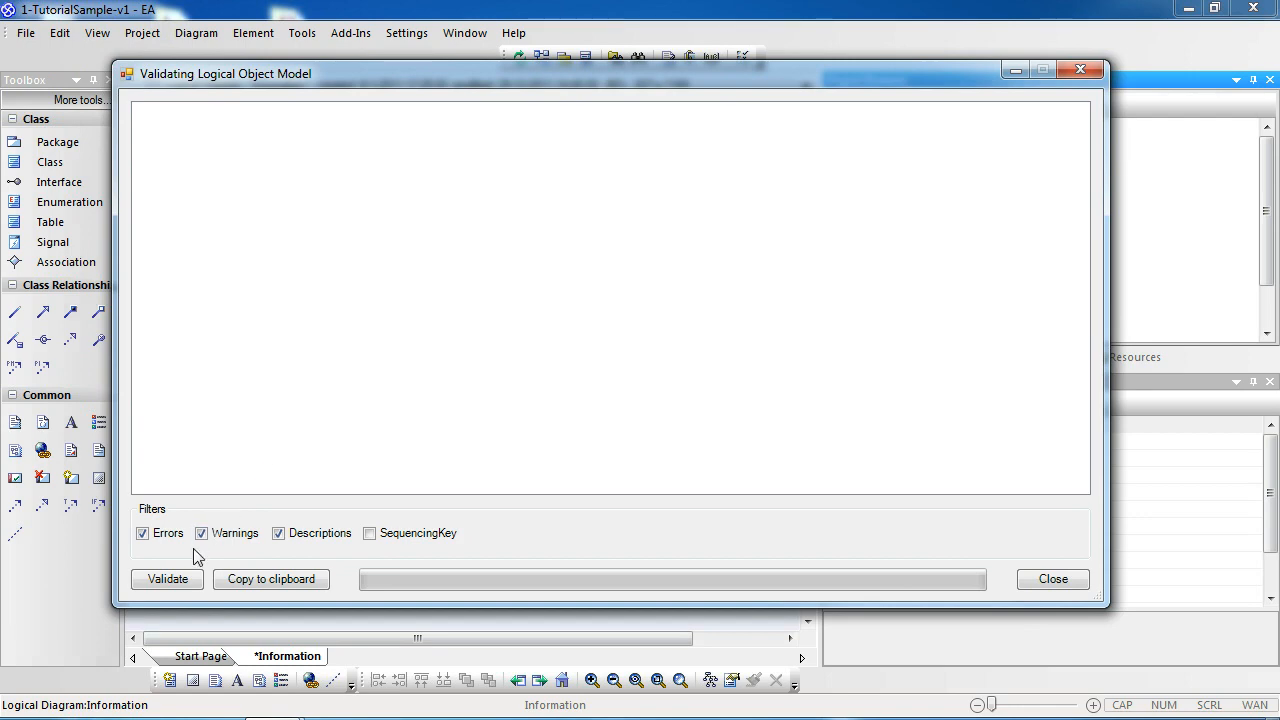
pyautogui.click(172, 582)
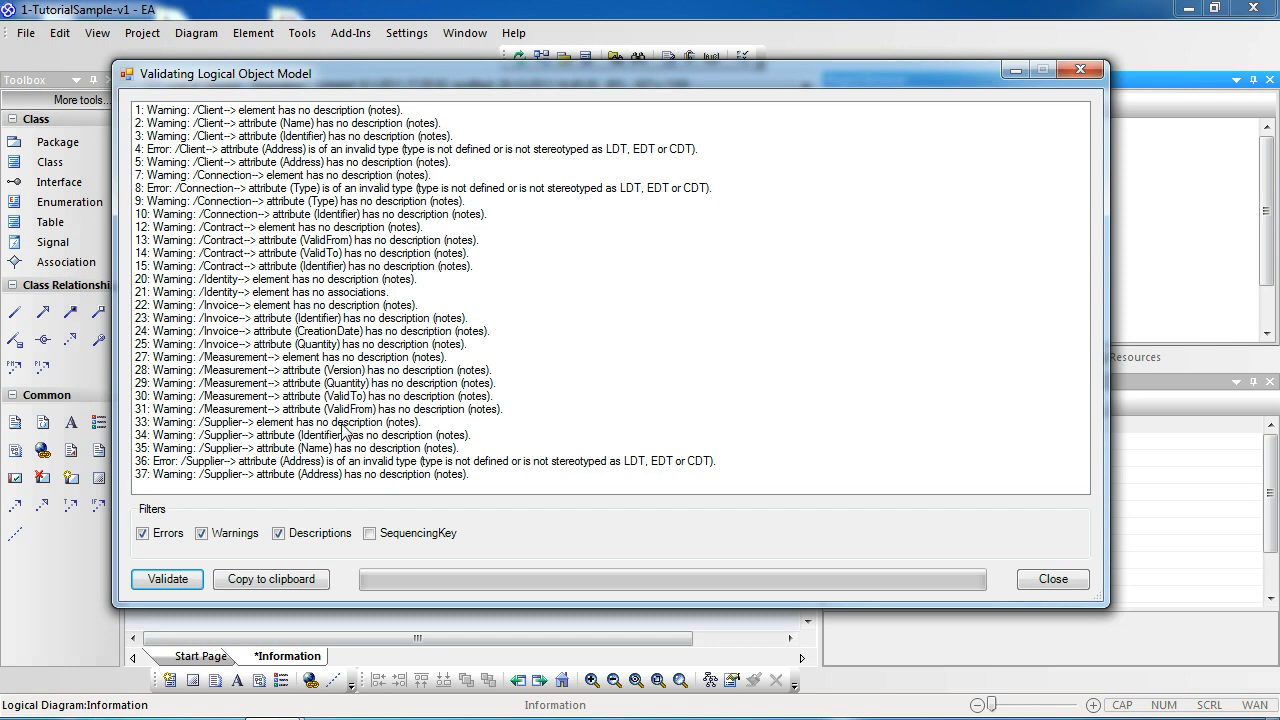
pyautogui.click(343, 412)
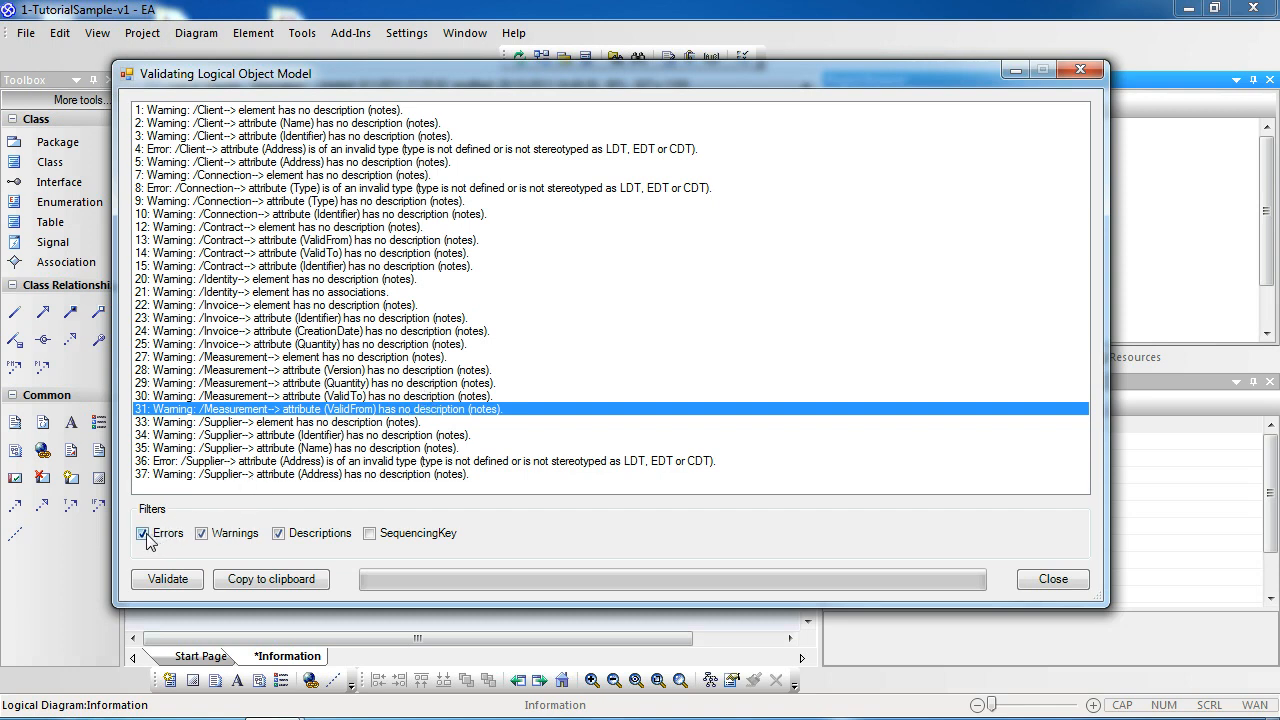
# Filter the validation results to errors only by excluding warnings, examine each listed error, and close the validation window
pyautogui.click(201, 533)
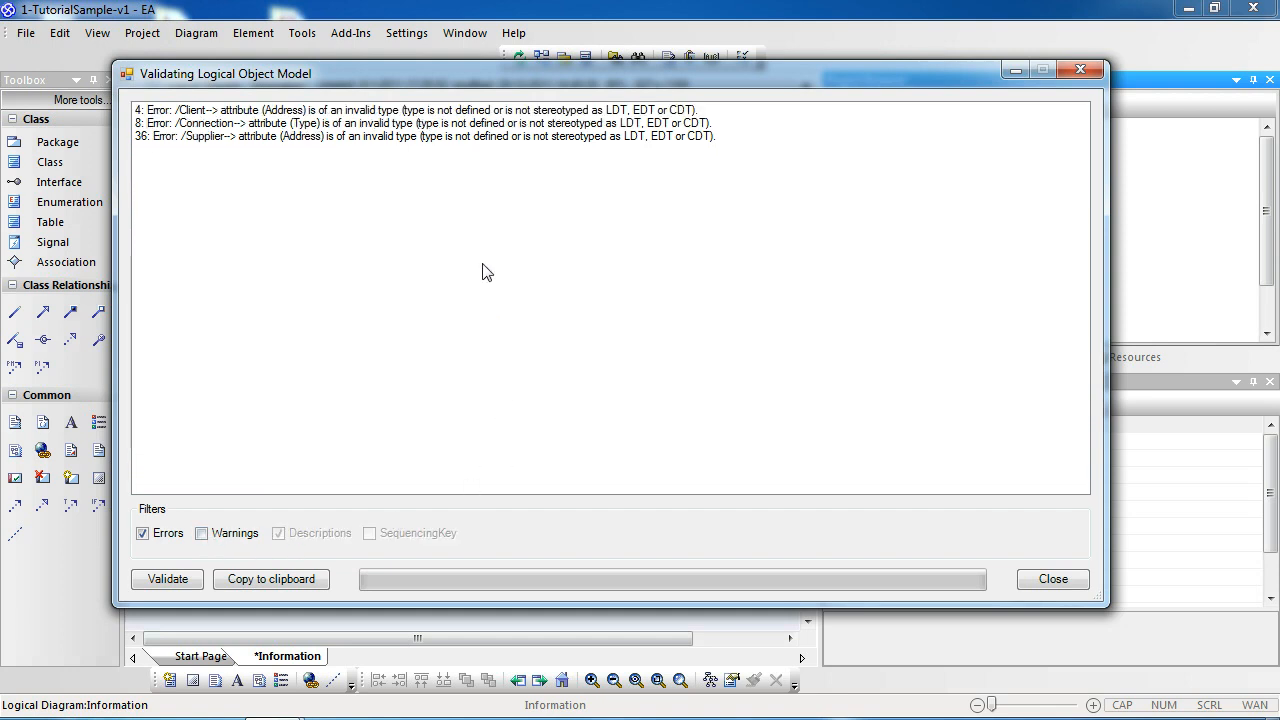
pyautogui.click(316, 114)
pyautogui.click(316, 126)
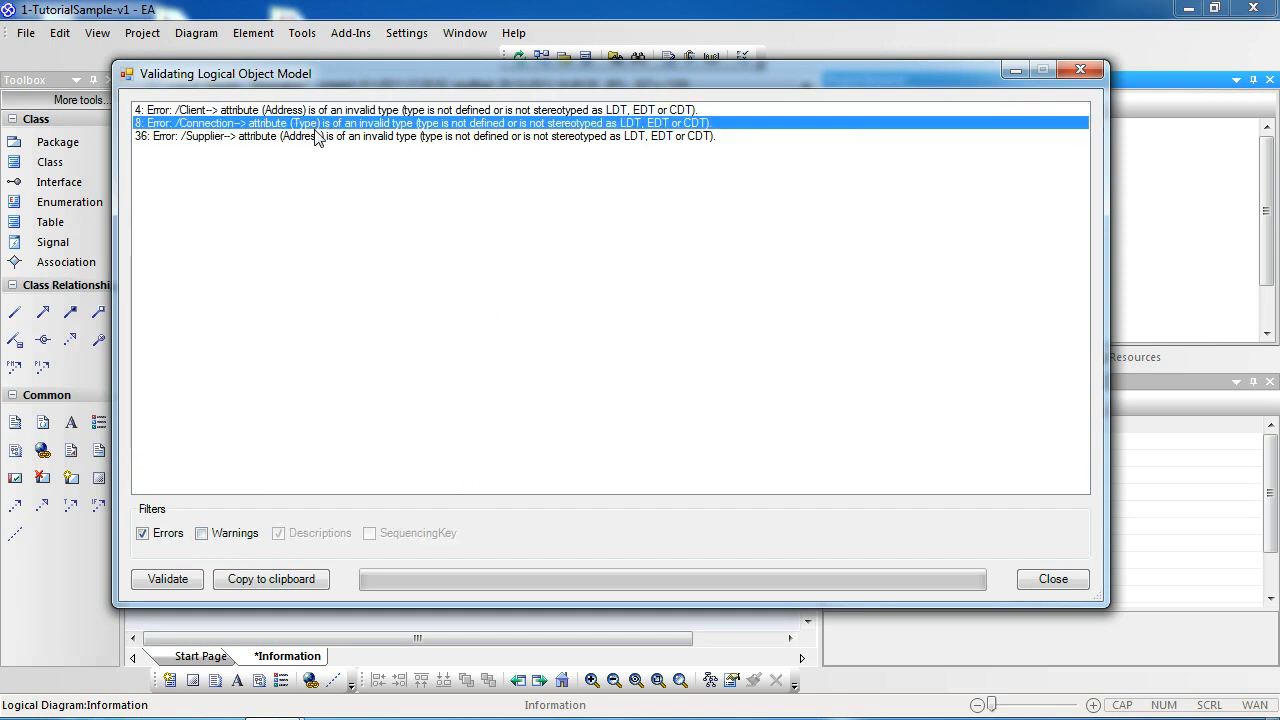
pyautogui.click(312, 140)
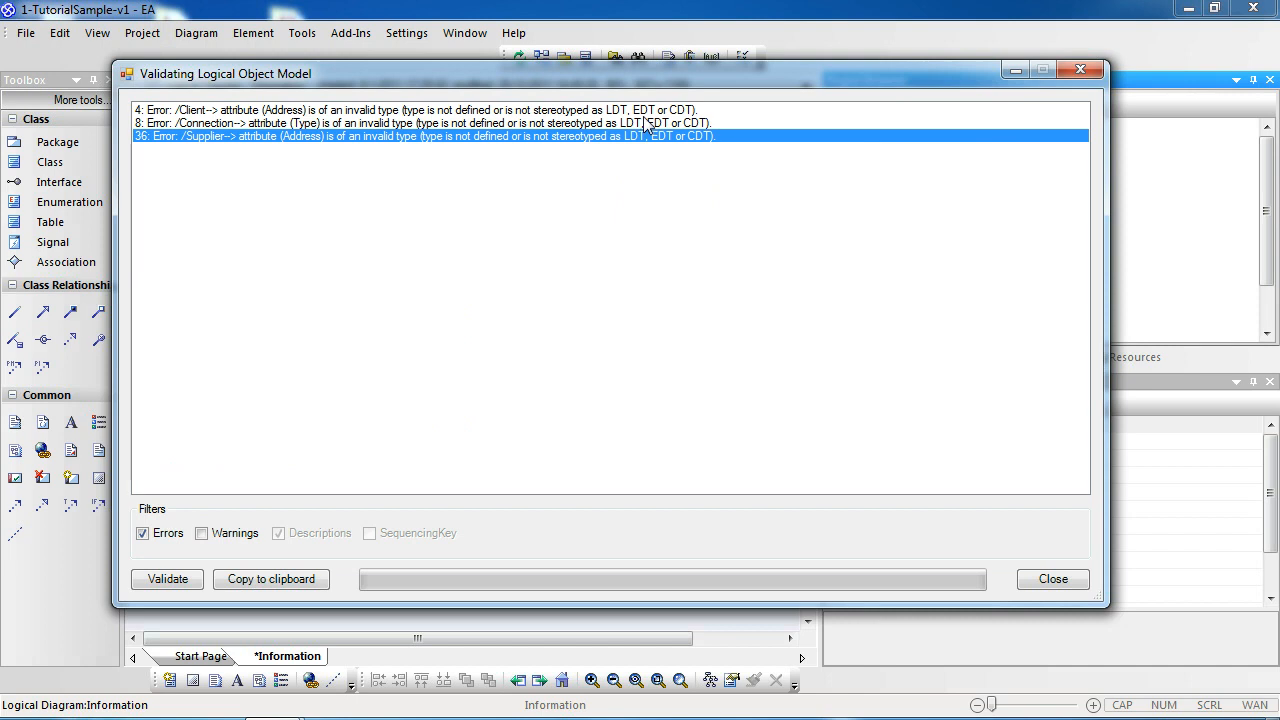
pyautogui.click(680, 111)
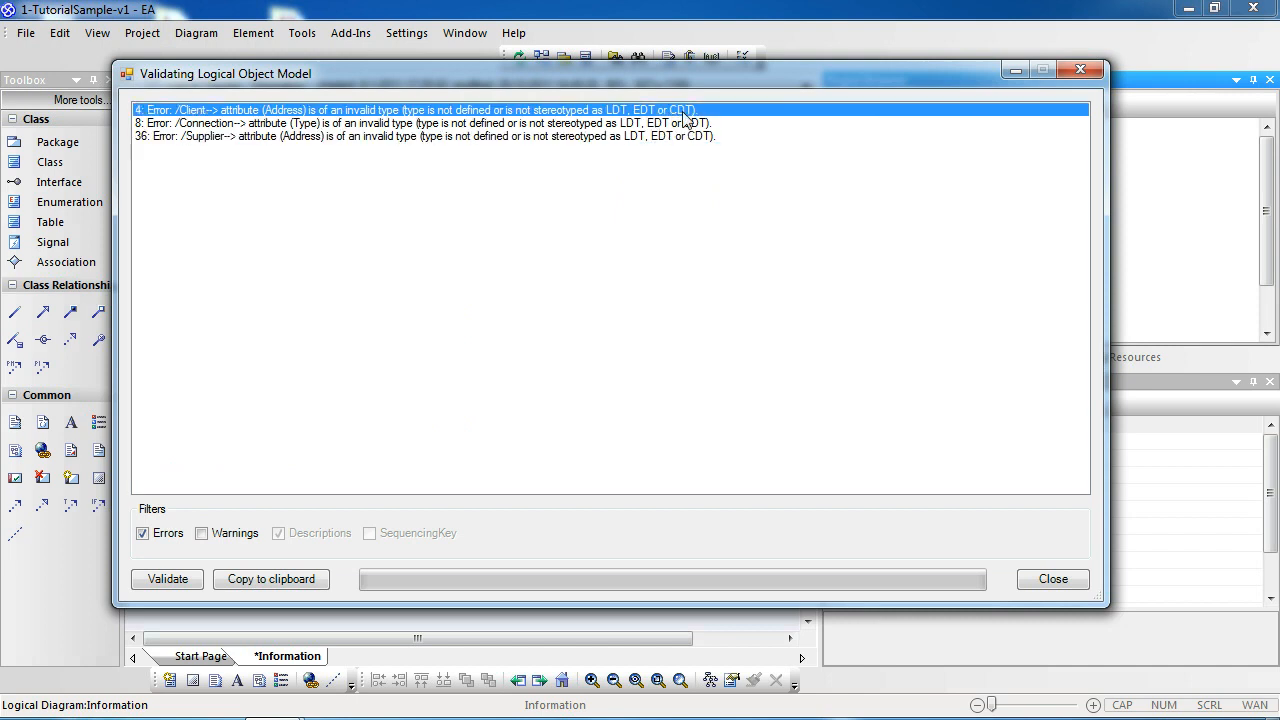
pyautogui.click(622, 125)
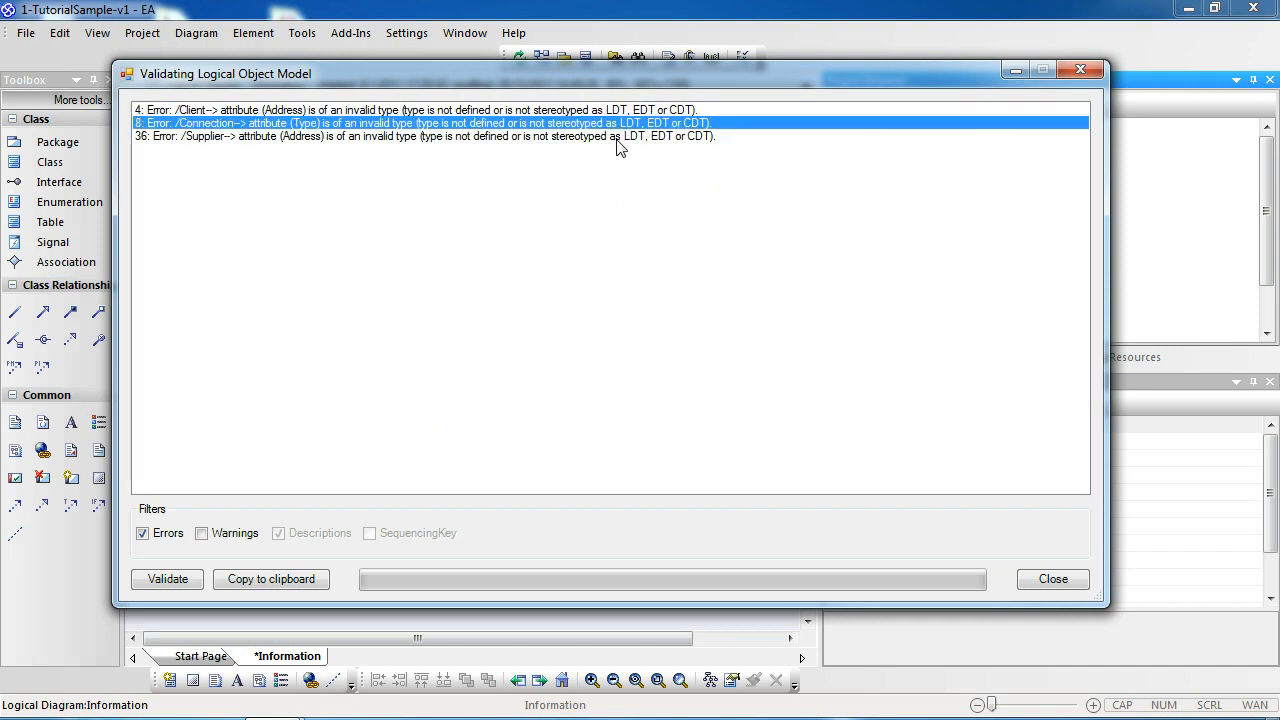
pyautogui.click(619, 138)
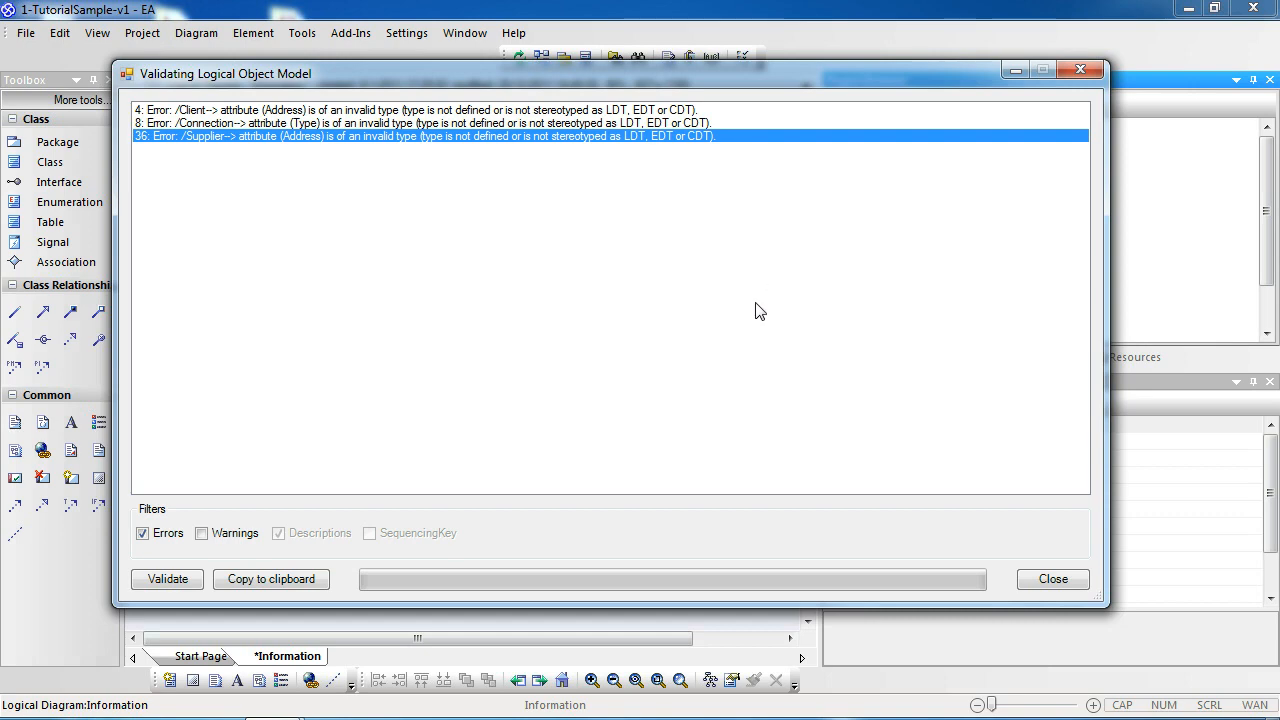
pyautogui.click(1052, 580)
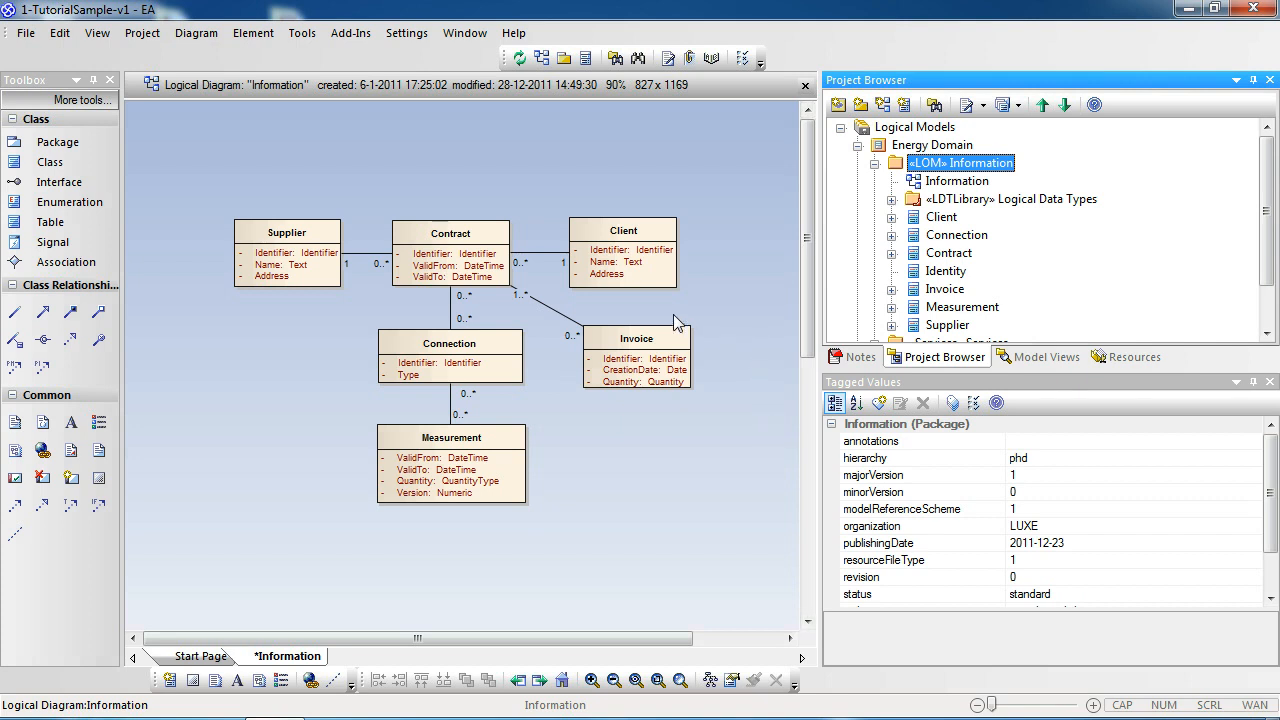
# Check the Address attributes of the Client and Supplier classes and the Type attribute of Connection in the Information diagram
pyautogui.click(610, 273)
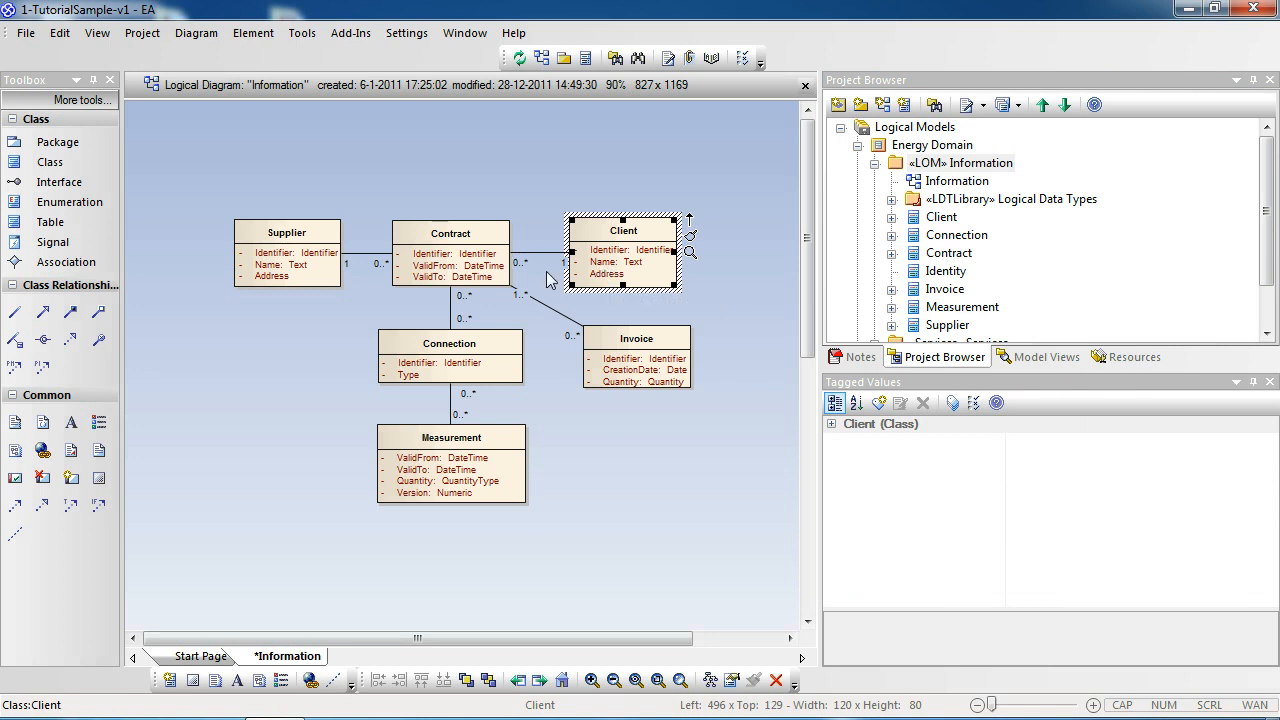
pyautogui.click(286, 274)
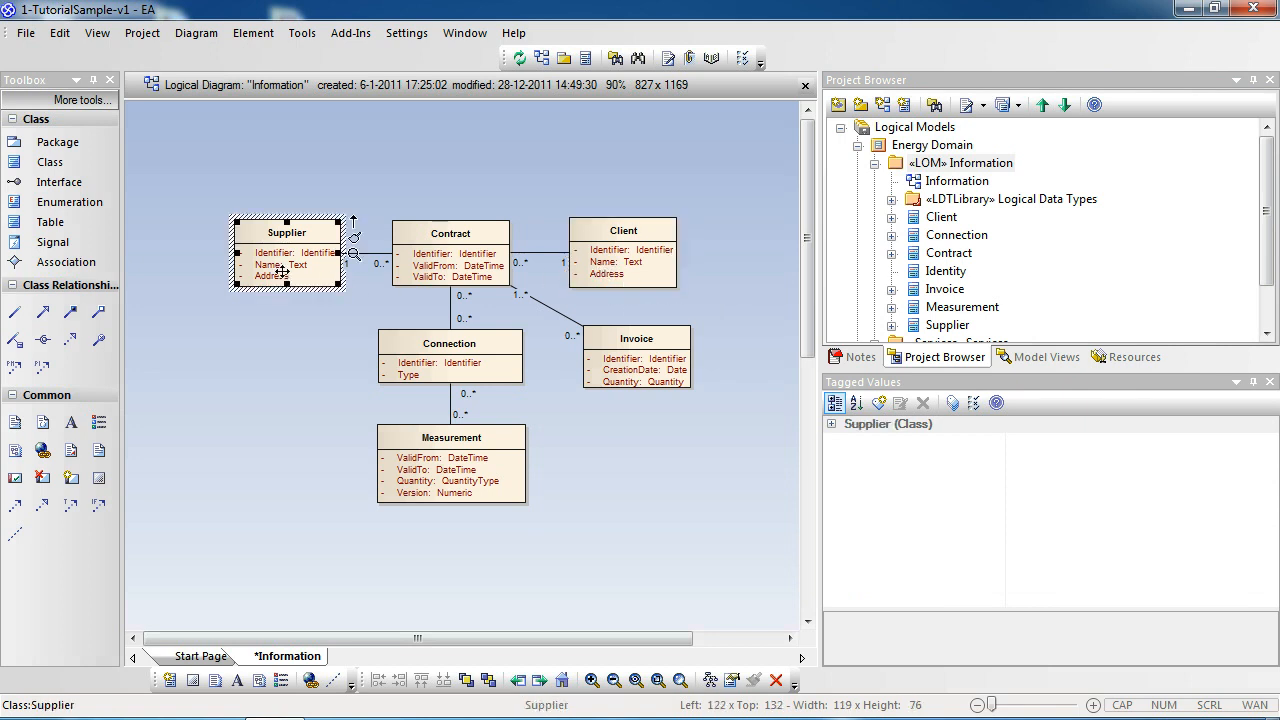
pyautogui.click(410, 374)
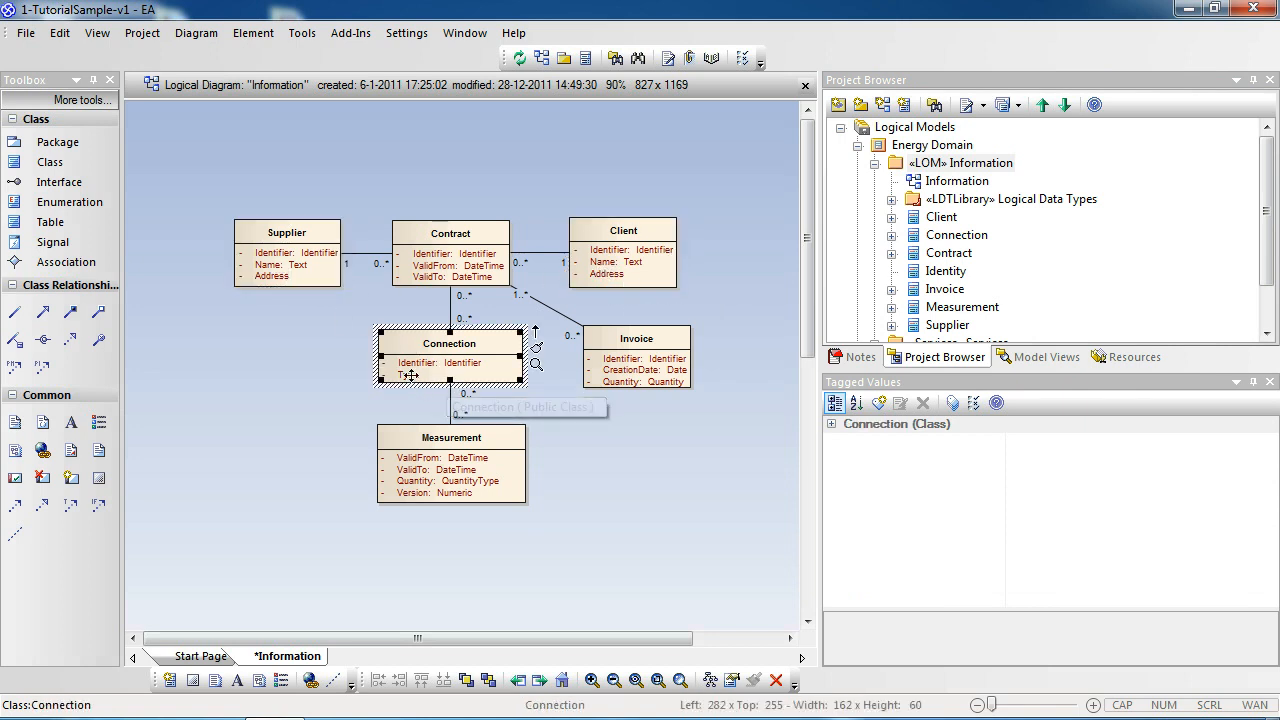
pyautogui.click(302, 377)
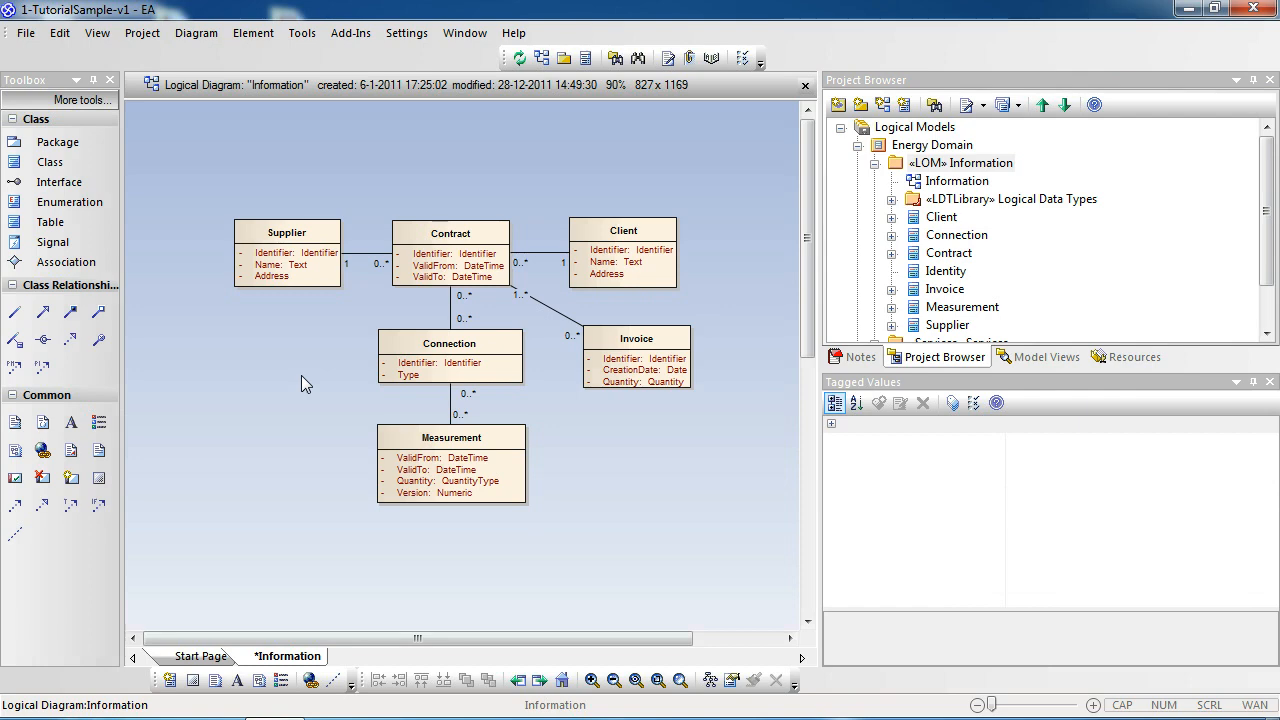